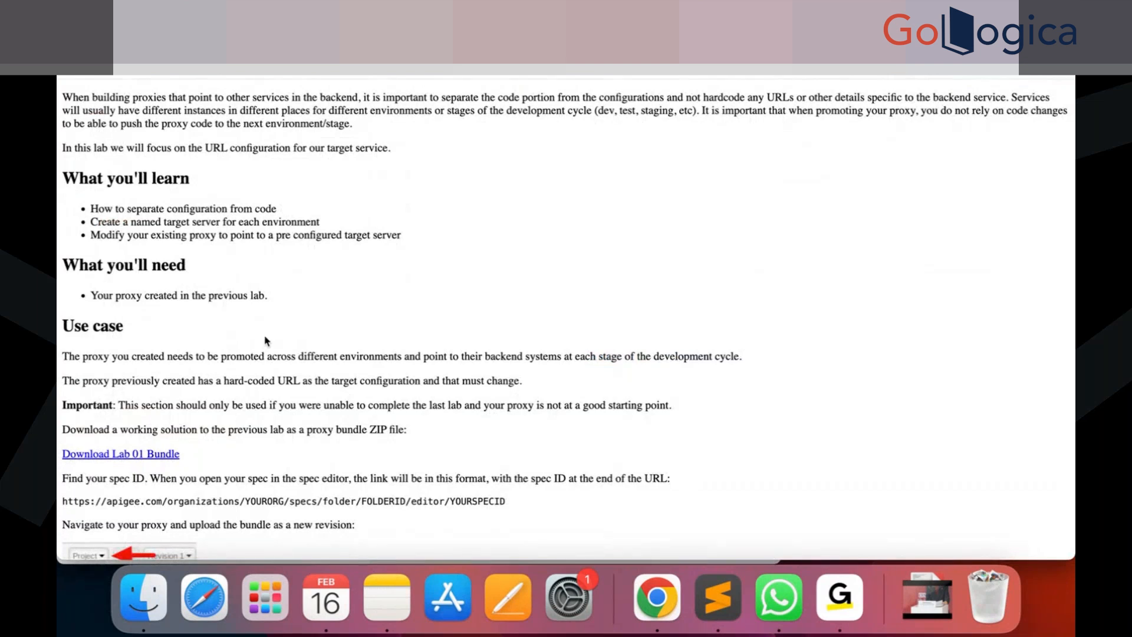
Read through the lab instructions for creating a named target server.
{"action": "scroll", "coordinate": [267, 341], "scroll_direction": "down", "scroll_amount": 5}
{"action": "scroll", "coordinate": [266, 340], "scroll_direction": "down", "scroll_amount": 20}
{"action": "scroll", "coordinate": [266, 341], "scroll_direction": "down", "scroll_amount": 20}
{"action": "scroll", "coordinate": [267, 361], "scroll_direction": "down", "scroll_amount": 12}
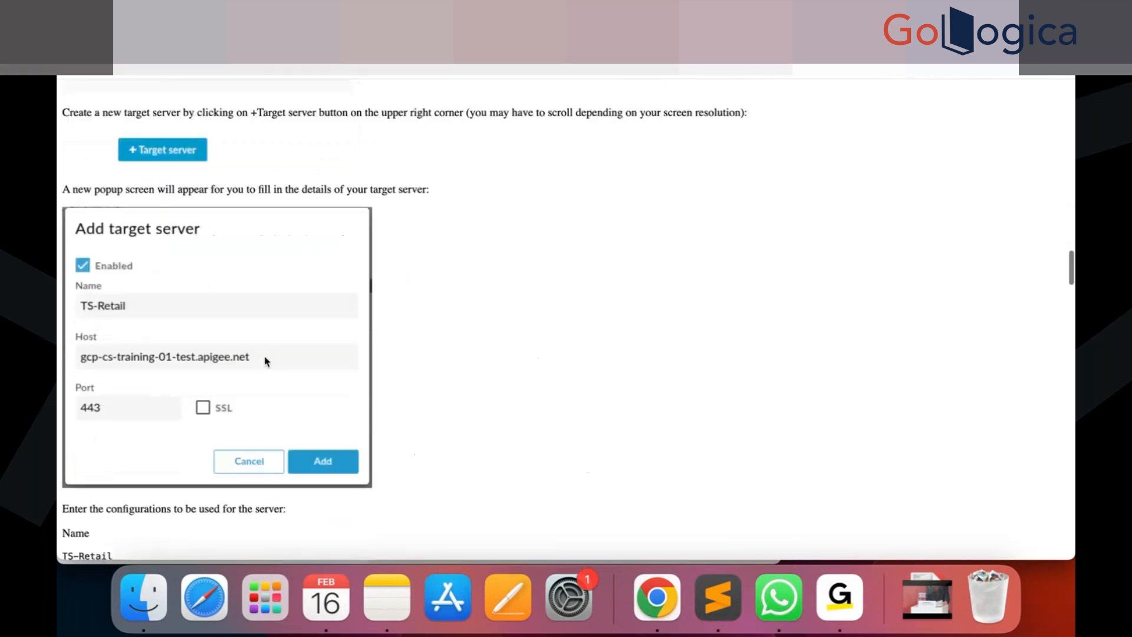
{"action": "scroll", "coordinate": [266, 362], "scroll_direction": "down", "scroll_amount": 5}
{"action": "scroll", "coordinate": [159, 268], "scroll_direction": "up", "scroll_amount": 2}
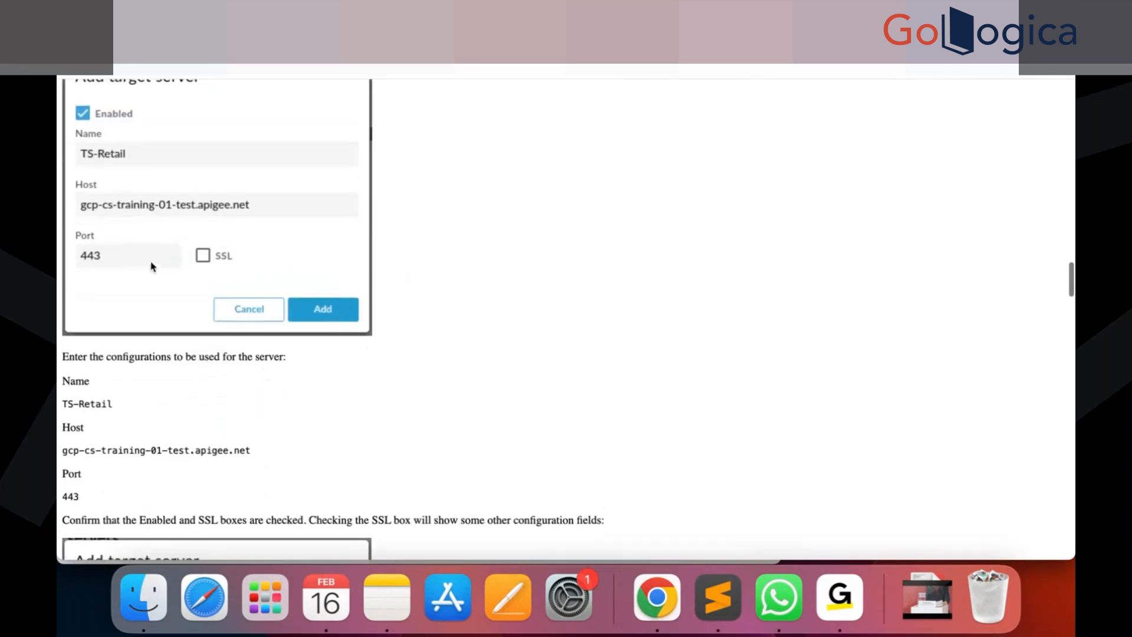
{"action": "scroll", "coordinate": [152, 266], "scroll_direction": "up", "scroll_amount": 2}
{"action": "scroll", "coordinate": [172, 339], "scroll_direction": "down", "scroll_amount": 3}
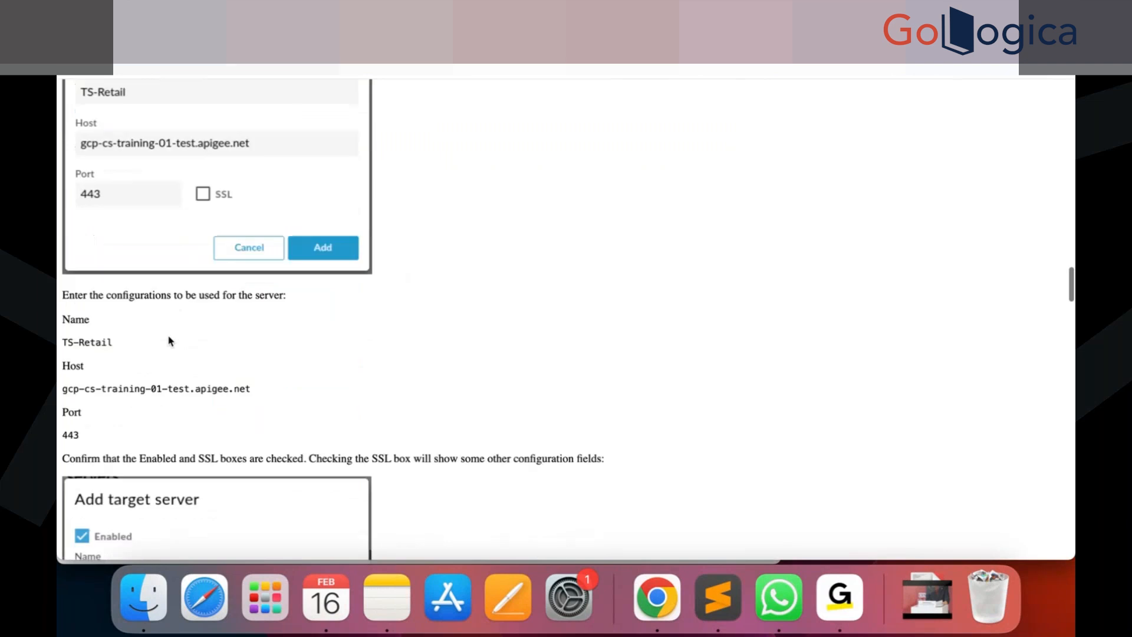
{"action": "scroll", "coordinate": [169, 340], "scroll_direction": "down", "scroll_amount": 3}
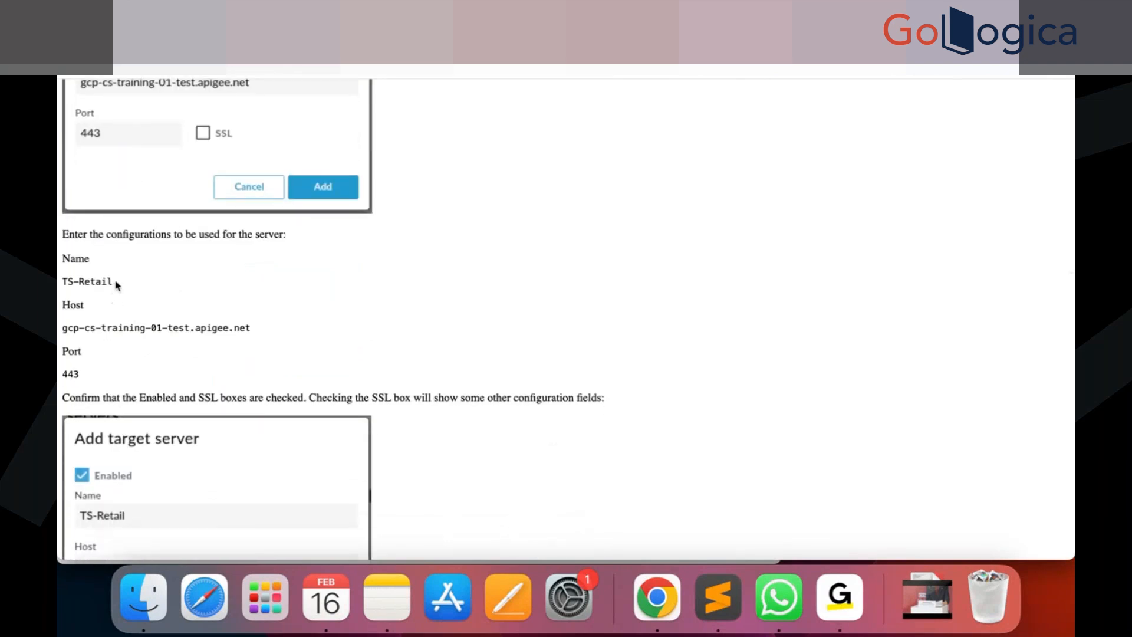
Start adding a target server named TS-Retail-101, copying the base name from the lab instructions.
{"action": "left_click_drag", "start_coordinate": [116, 284], "coordinate": [60, 281]}
{"action": "key", "text": "super+c"}
{"action": "key", "text": "ctrl+Tab"}
{"action": "left_click", "coordinate": [441, 196]}
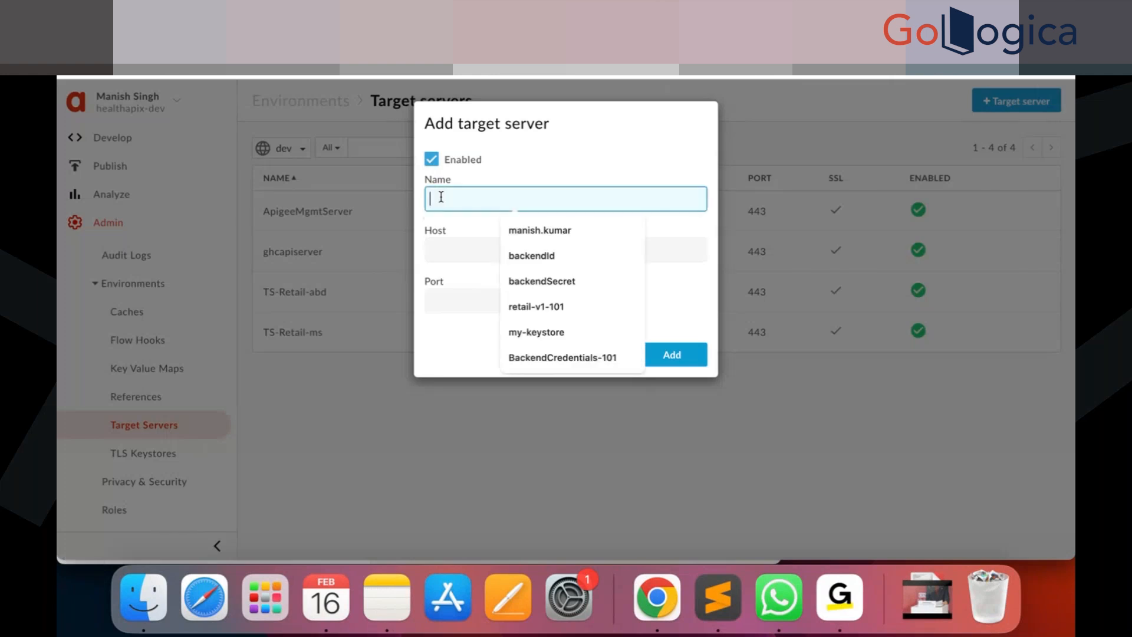
{"action": "key", "text": "super+v"}
{"action": "type", "text": "-101"}
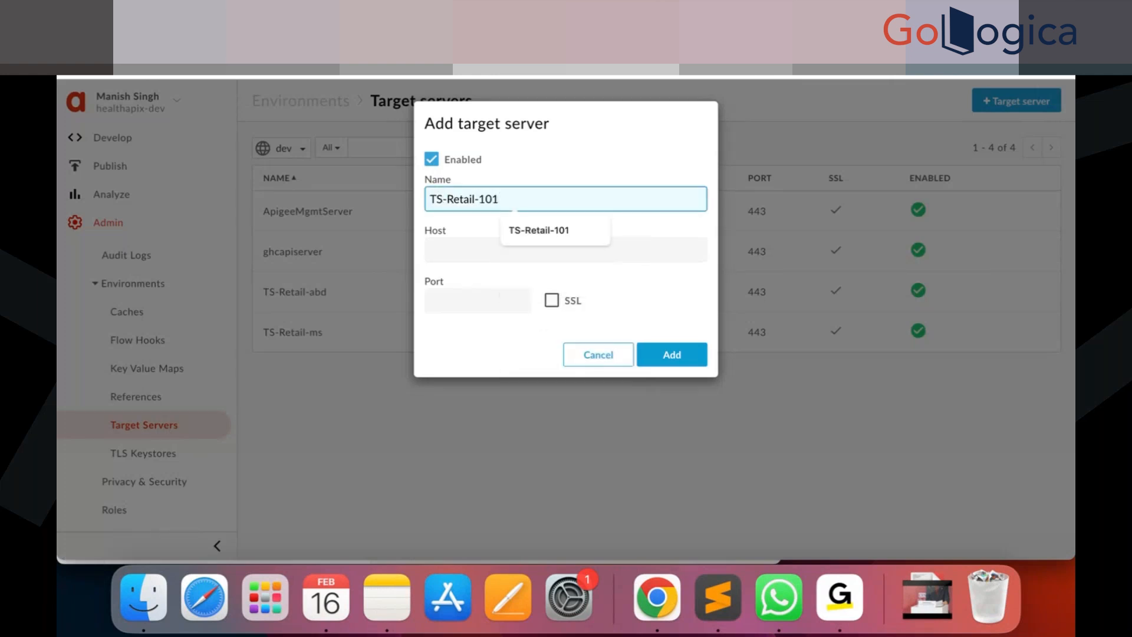
{"action": "left_click", "coordinate": [533, 230]}
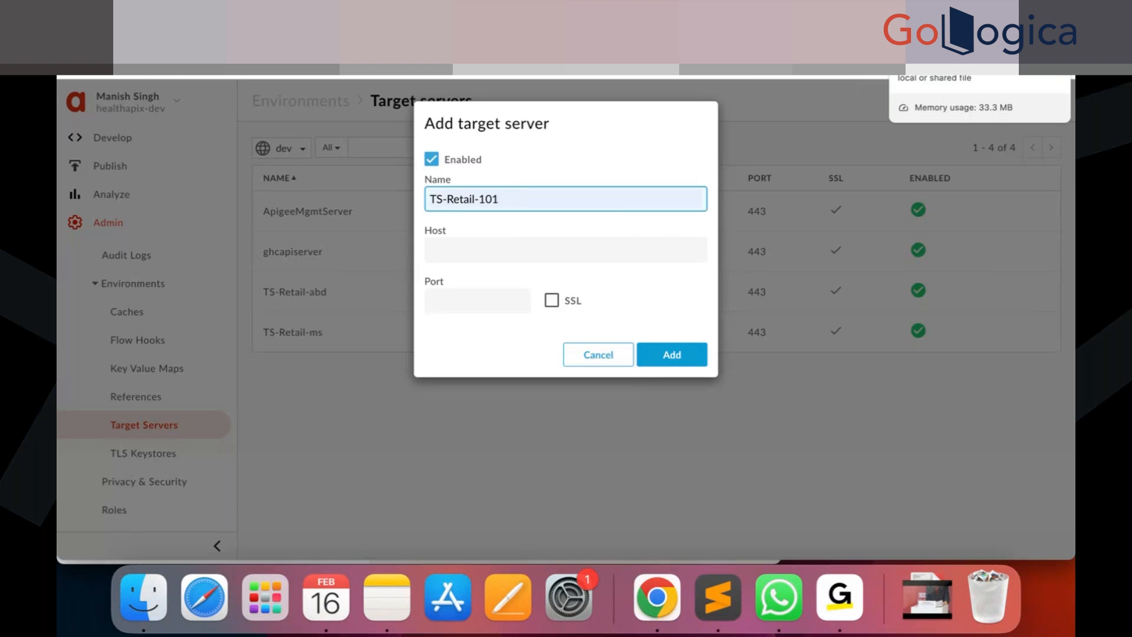
Set the target server's host to gcp-cs-training-01-test.apigee.net, copied from the lab instructions.
{"action": "left_click", "coordinate": [928, 32]}
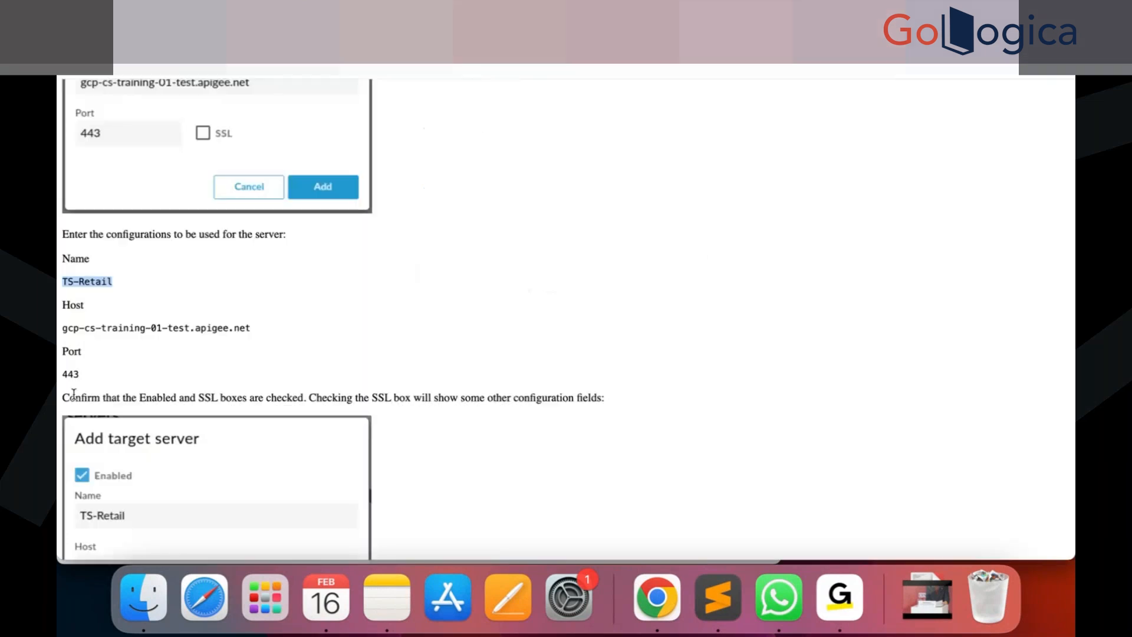
{"action": "left_click_drag", "start_coordinate": [257, 331], "coordinate": [58, 334]}
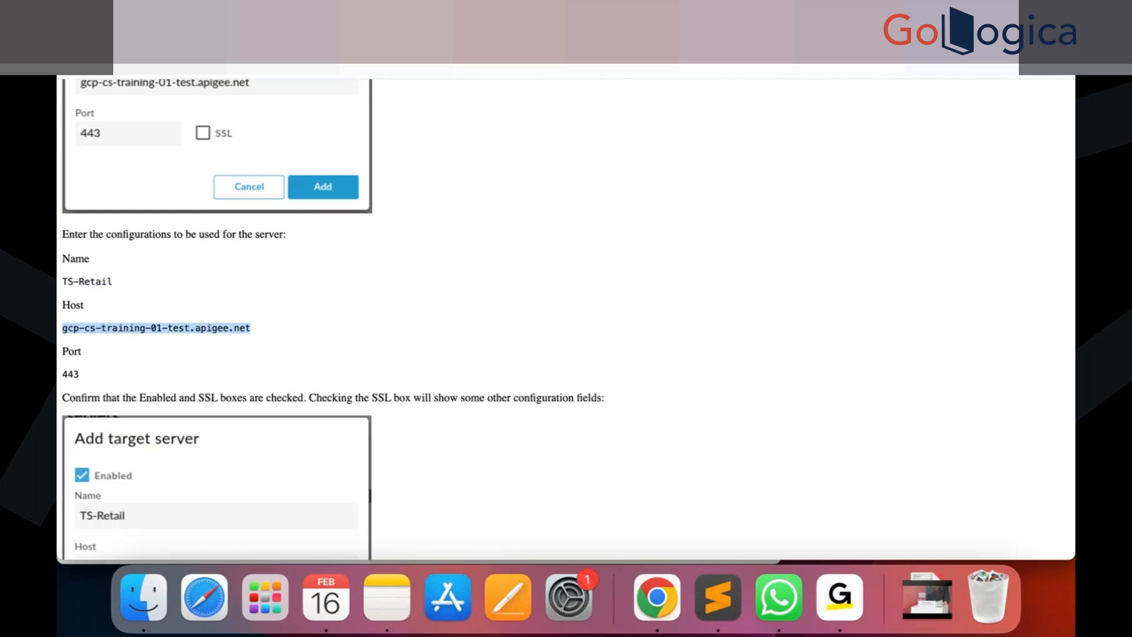
{"action": "left_click", "coordinate": [879, 35]}
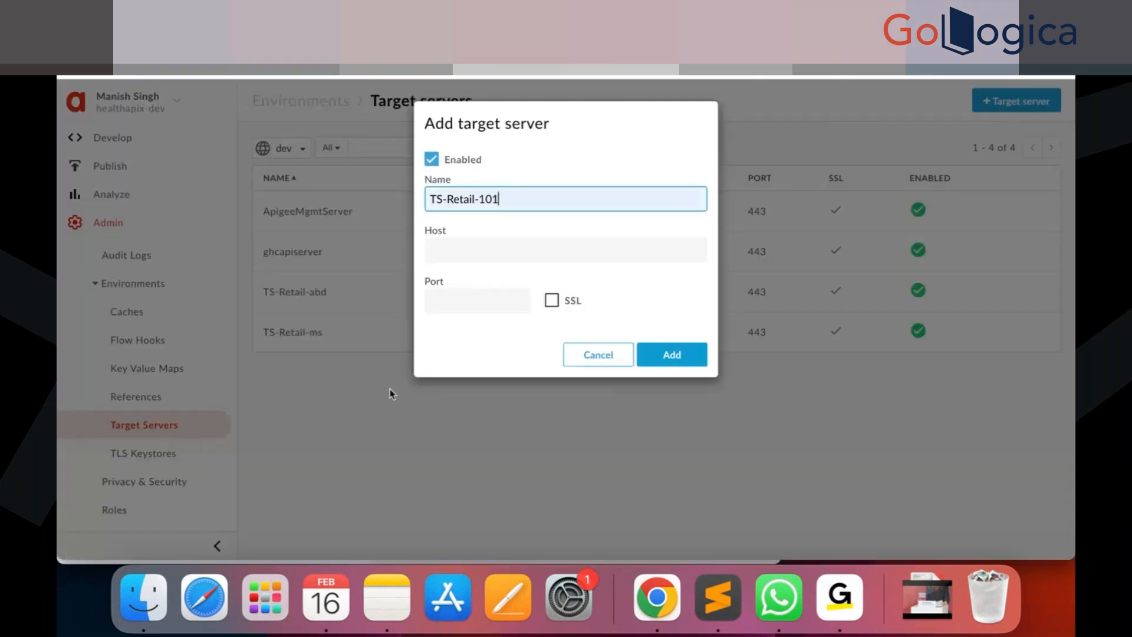
{"action": "left_click", "coordinate": [453, 250]}
{"action": "key", "text": "Down"}
{"action": "key", "text": "Return"}
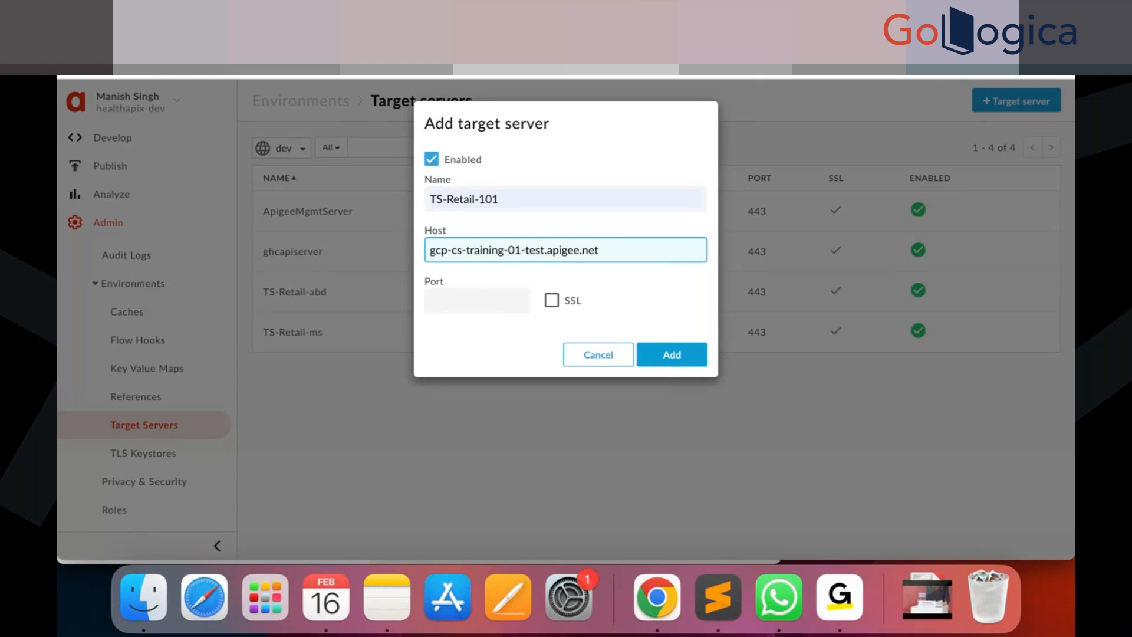
Set the port to 443 with SSL enabled and add the target server.
{"action": "left_click", "coordinate": [475, 303]}
{"action": "type", "text": "443"}
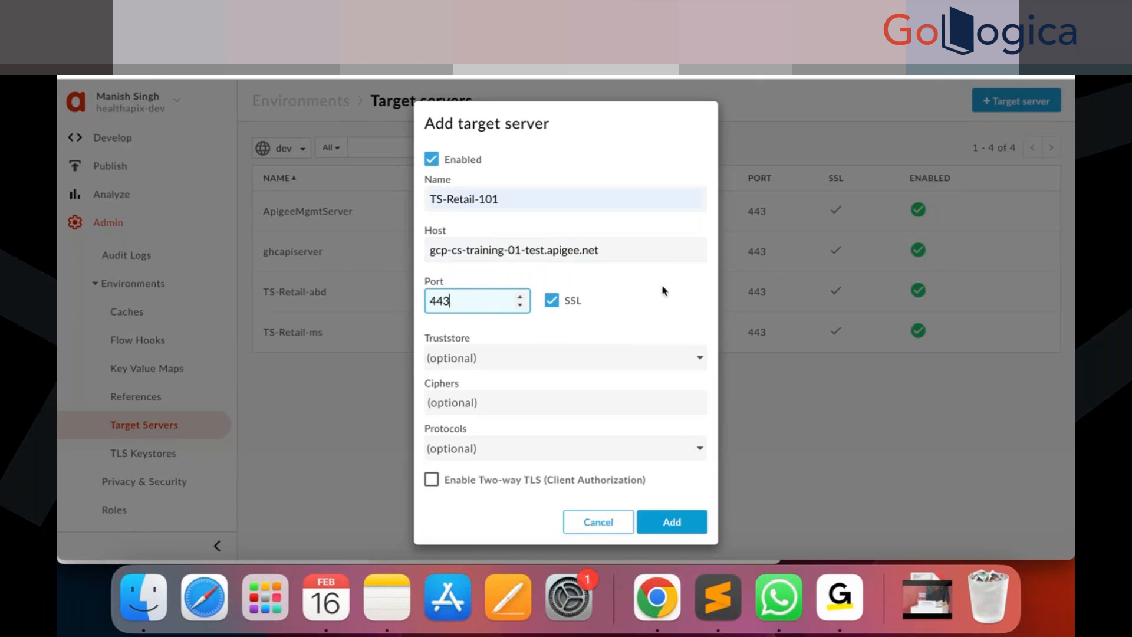
{"action": "left_click", "coordinate": [677, 525]}
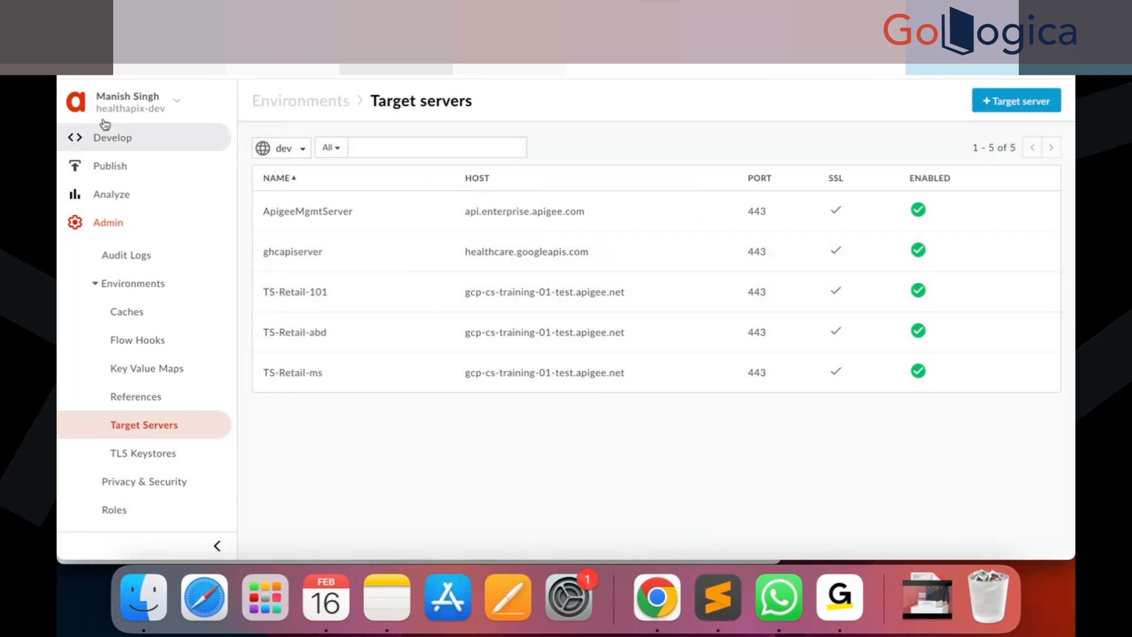
Refresh the target server list and open the retail-v1-101 API proxy.
{"action": "key", "text": "super+r"}
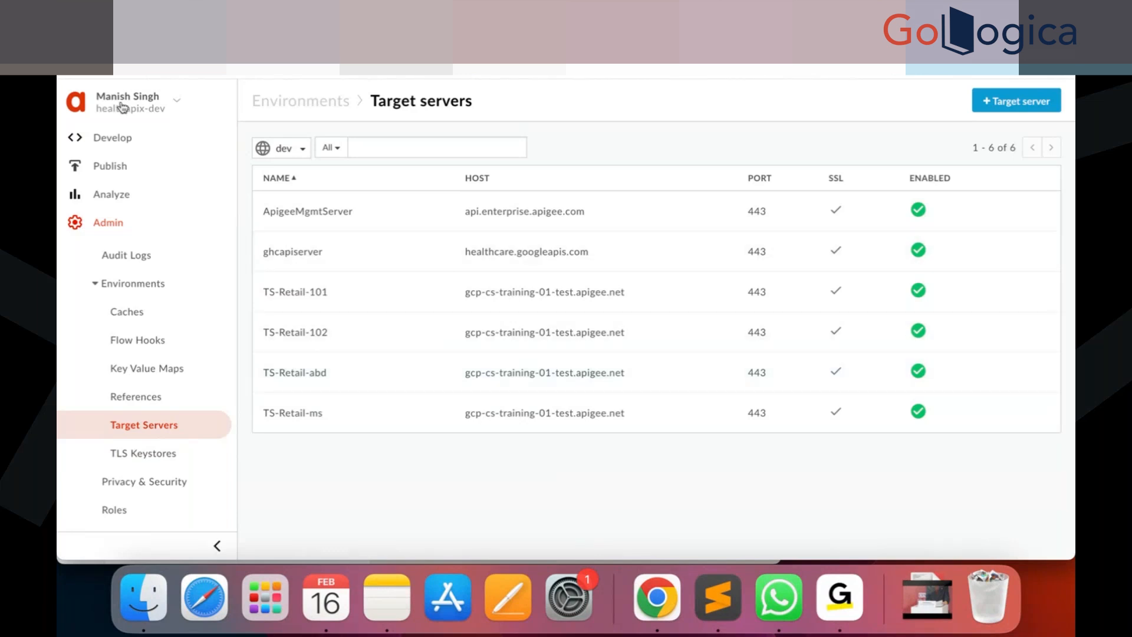
{"action": "left_click", "coordinate": [114, 139]}
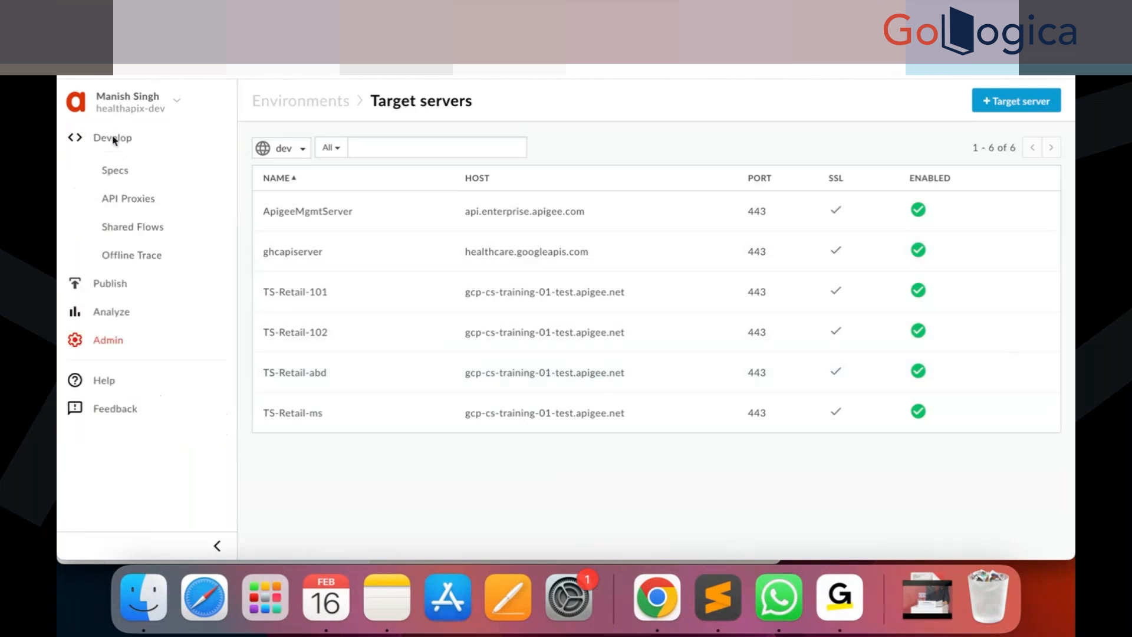
{"action": "left_click", "coordinate": [129, 197]}
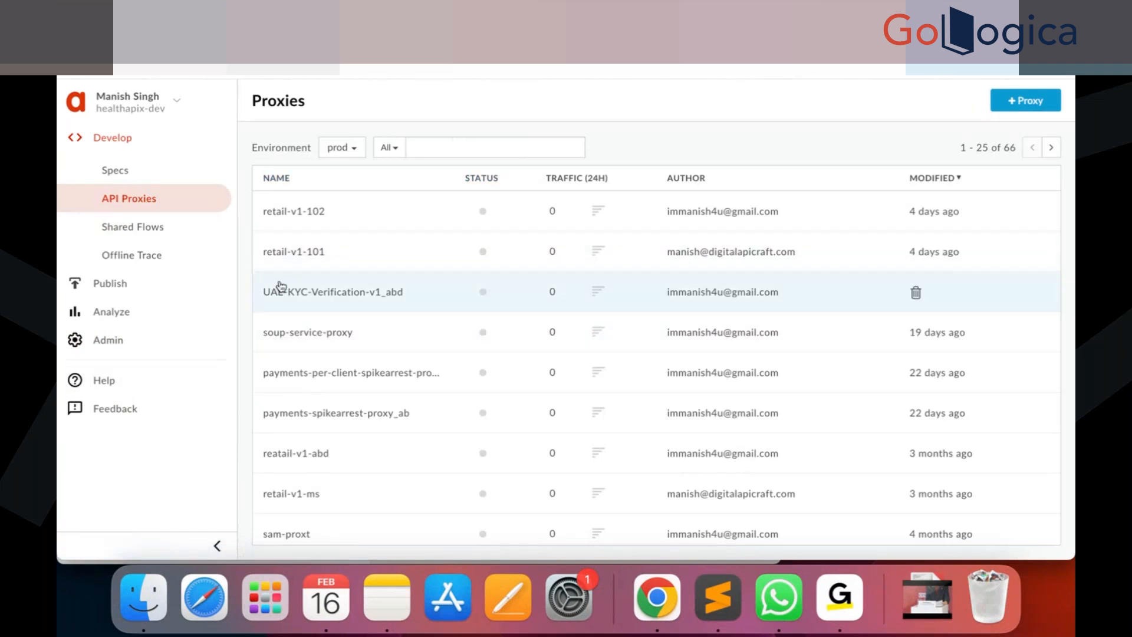
{"action": "left_click", "coordinate": [297, 255]}
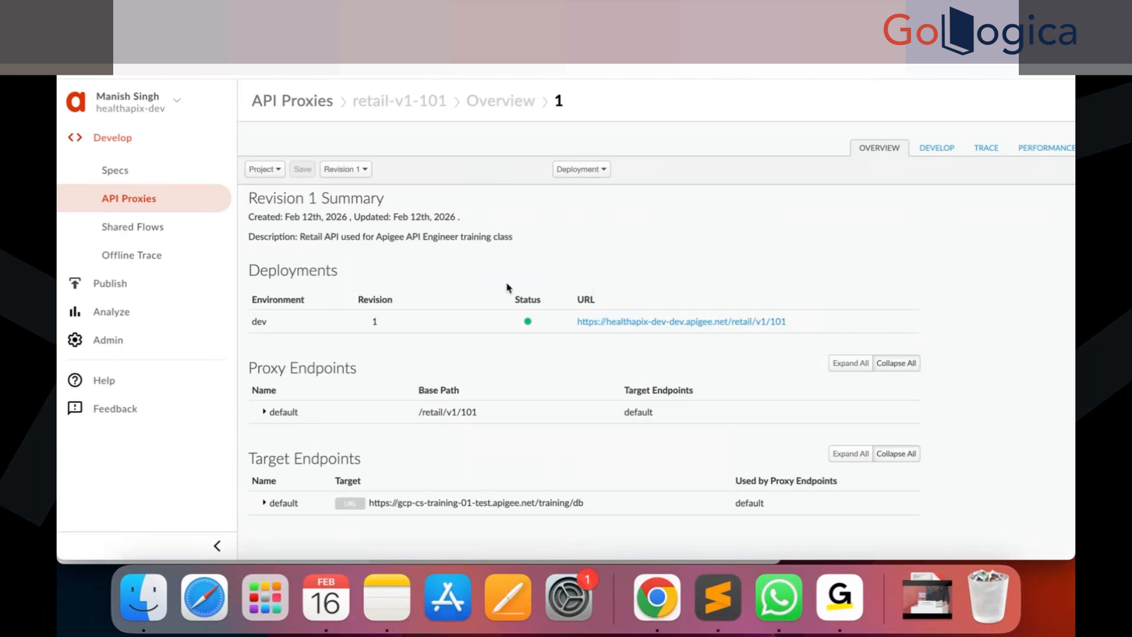
Save the retail-v1-101 proxy as a new revision.
{"action": "left_click", "coordinate": [602, 169]}
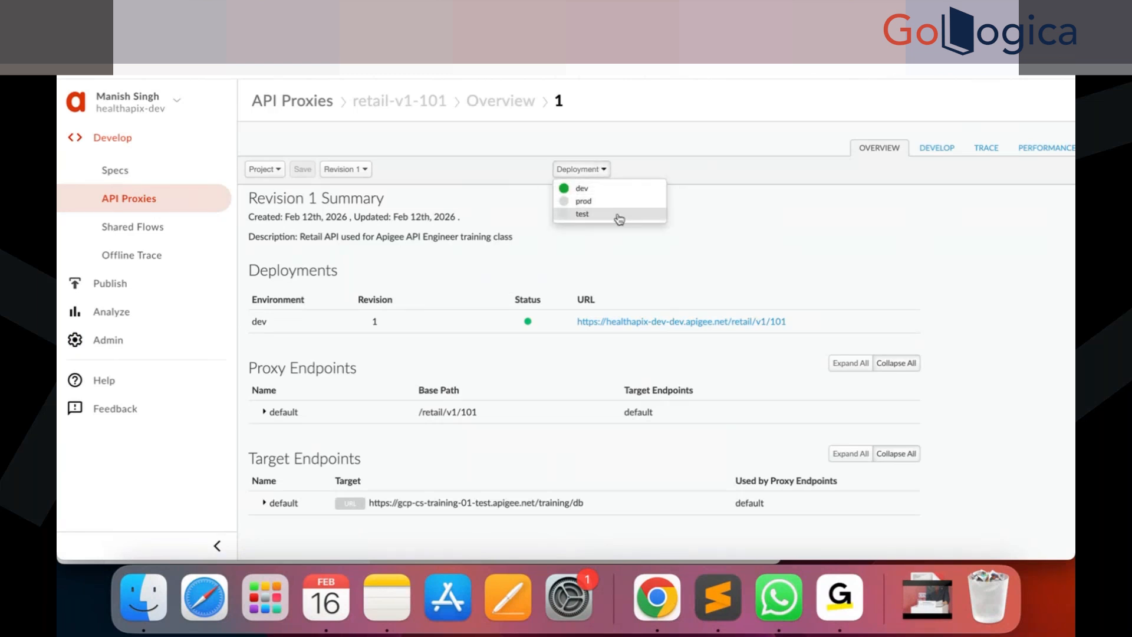
{"action": "left_click", "coordinate": [710, 229]}
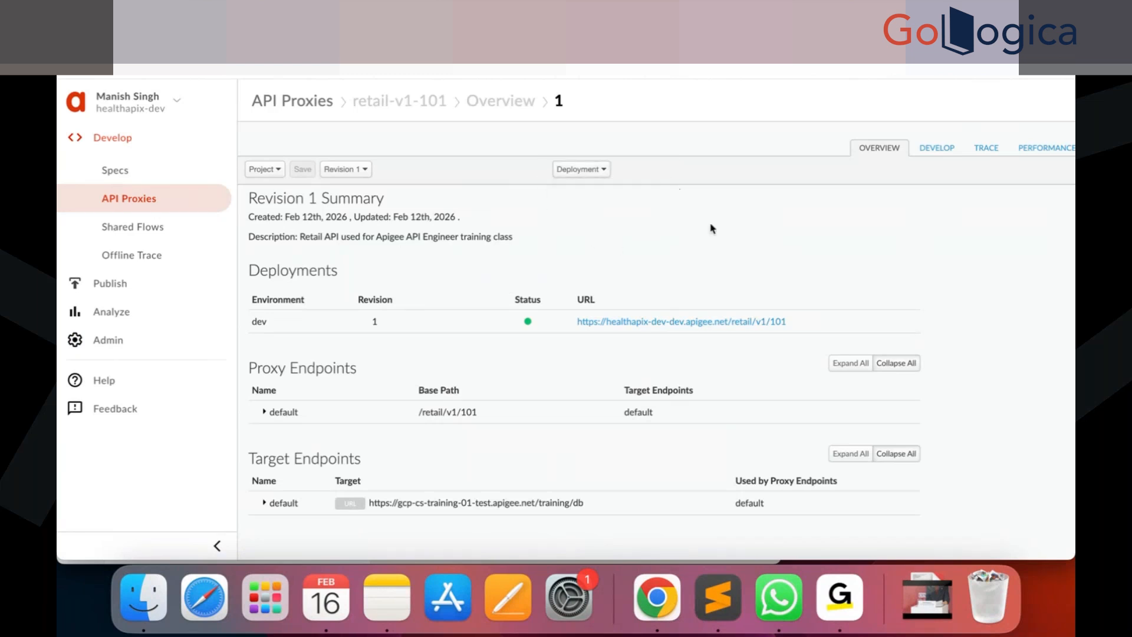
{"action": "left_click", "coordinate": [605, 168]}
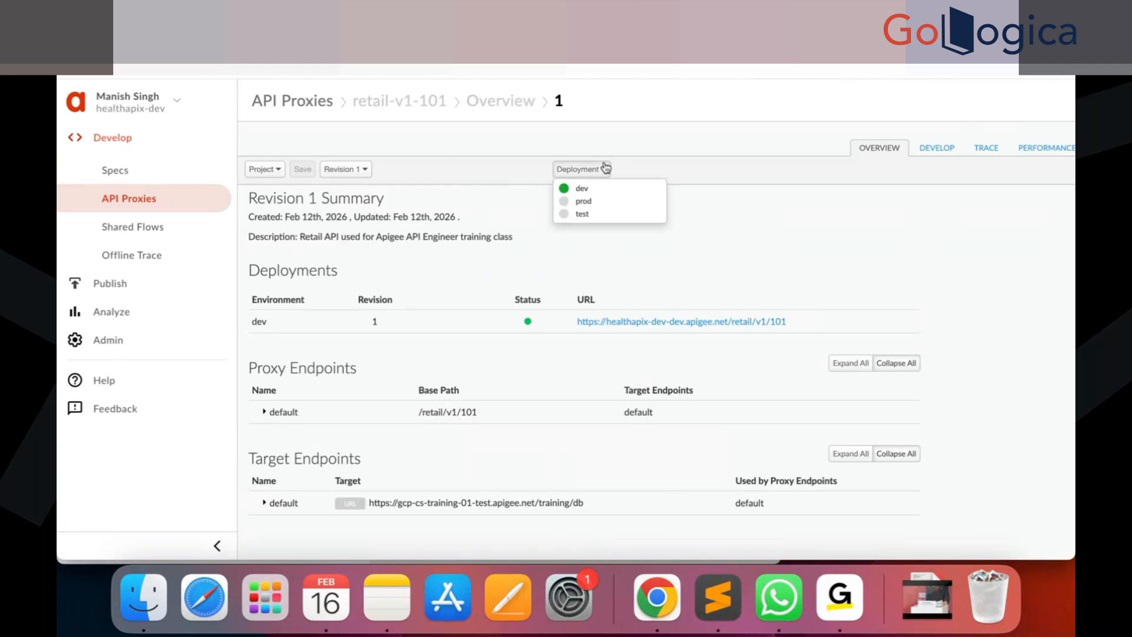
{"action": "left_click", "coordinate": [708, 144]}
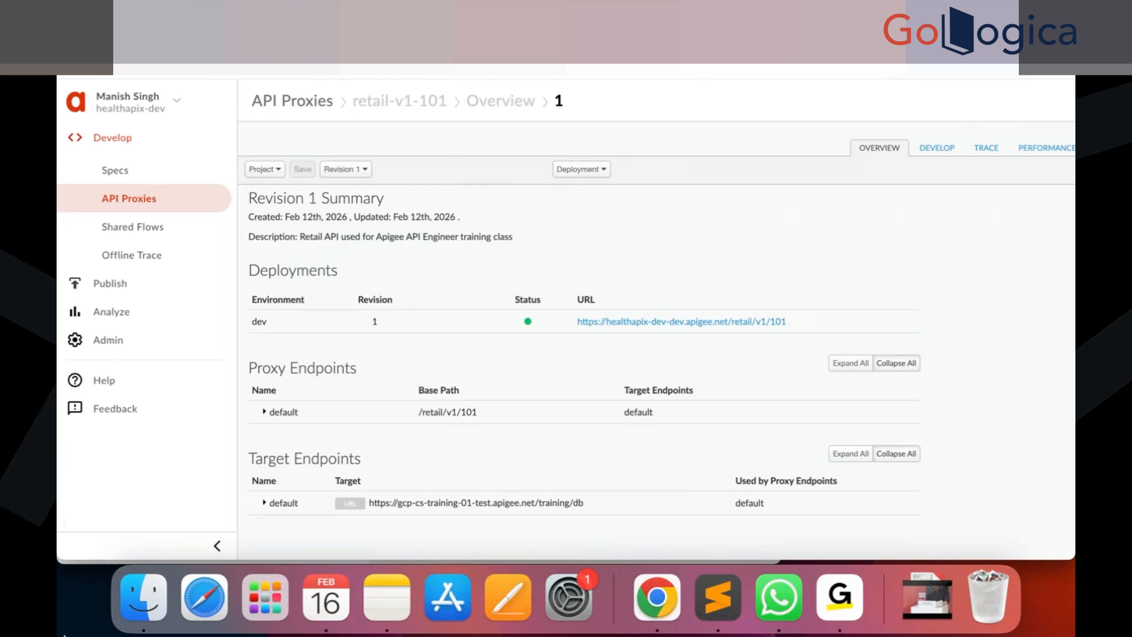
{"action": "left_click", "coordinate": [278, 170]}
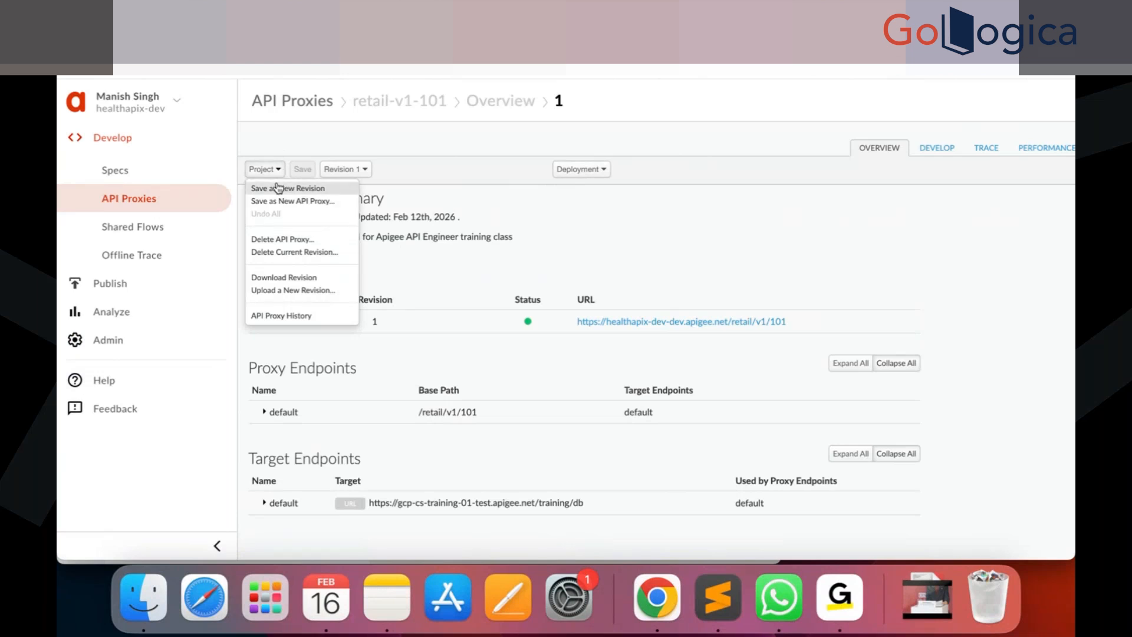
{"action": "left_click", "coordinate": [278, 187]}
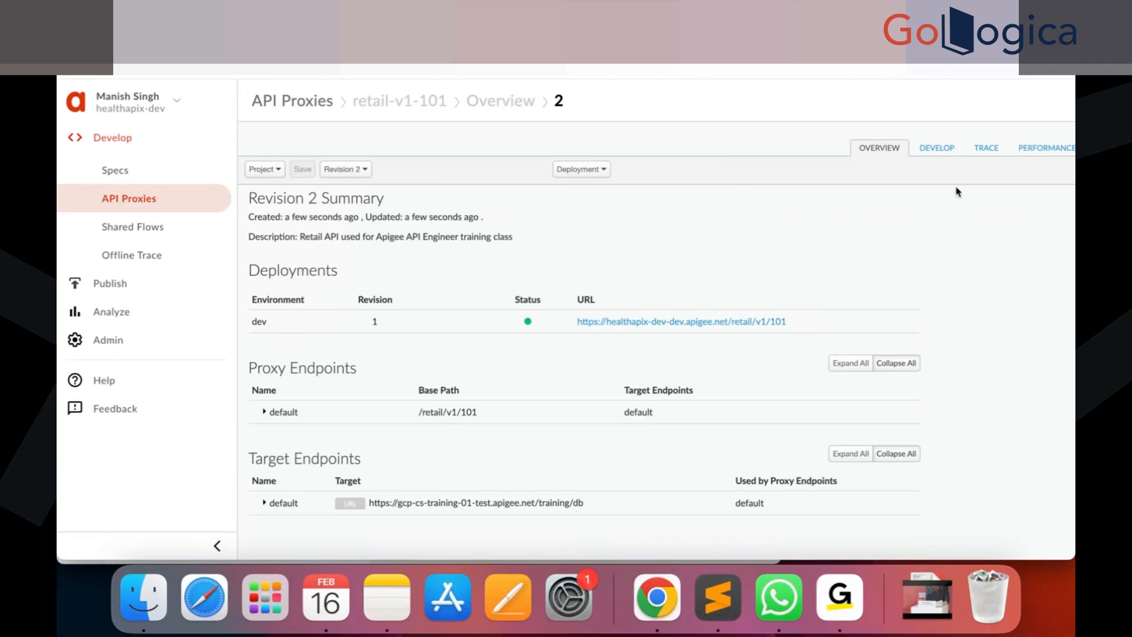
Delete the hardcoded URL element from the default target endpoint's HTTPTargetConnection in the proxy code.
{"action": "left_click", "coordinate": [936, 151]}
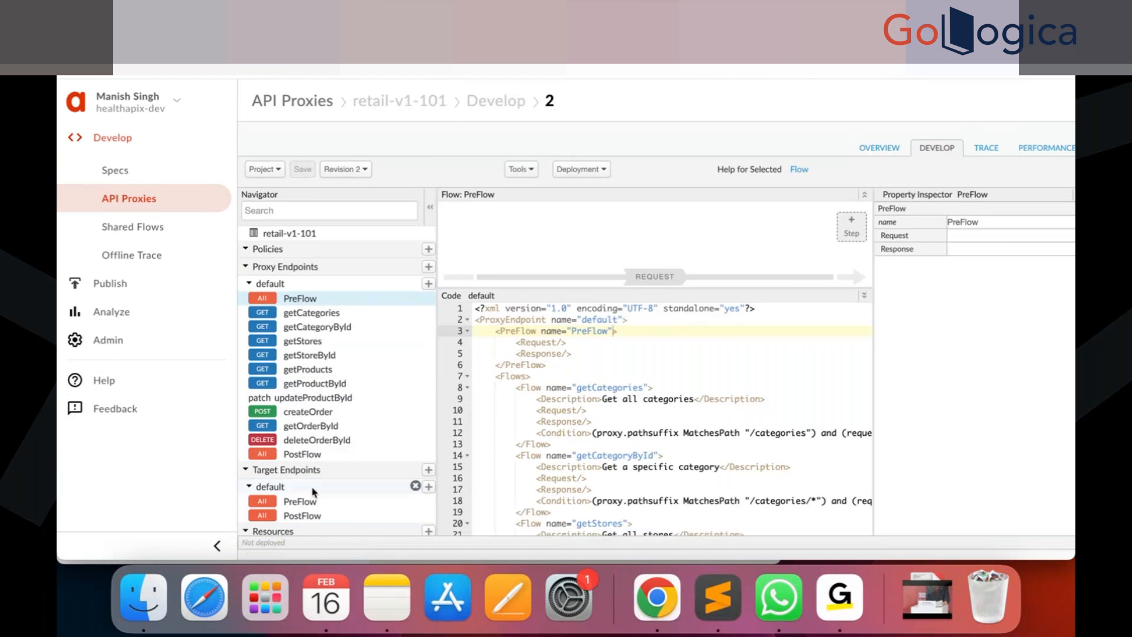
{"action": "left_click", "coordinate": [312, 507]}
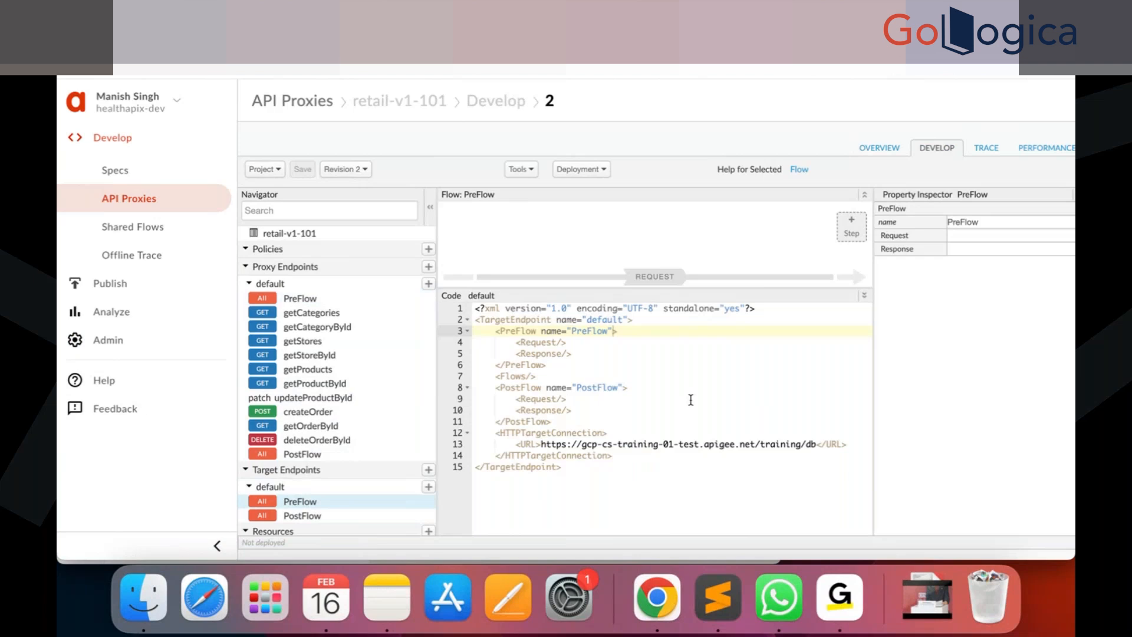
{"action": "left_click", "coordinate": [572, 456]}
{"action": "left_click", "coordinate": [574, 469]}
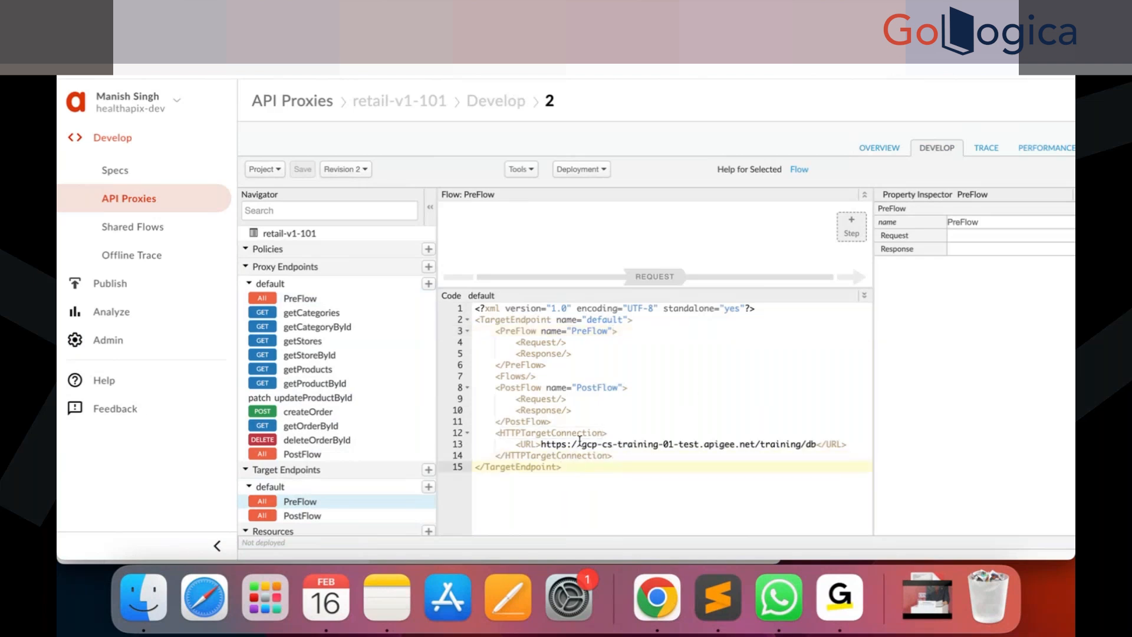
{"action": "double_click", "coordinate": [507, 319]}
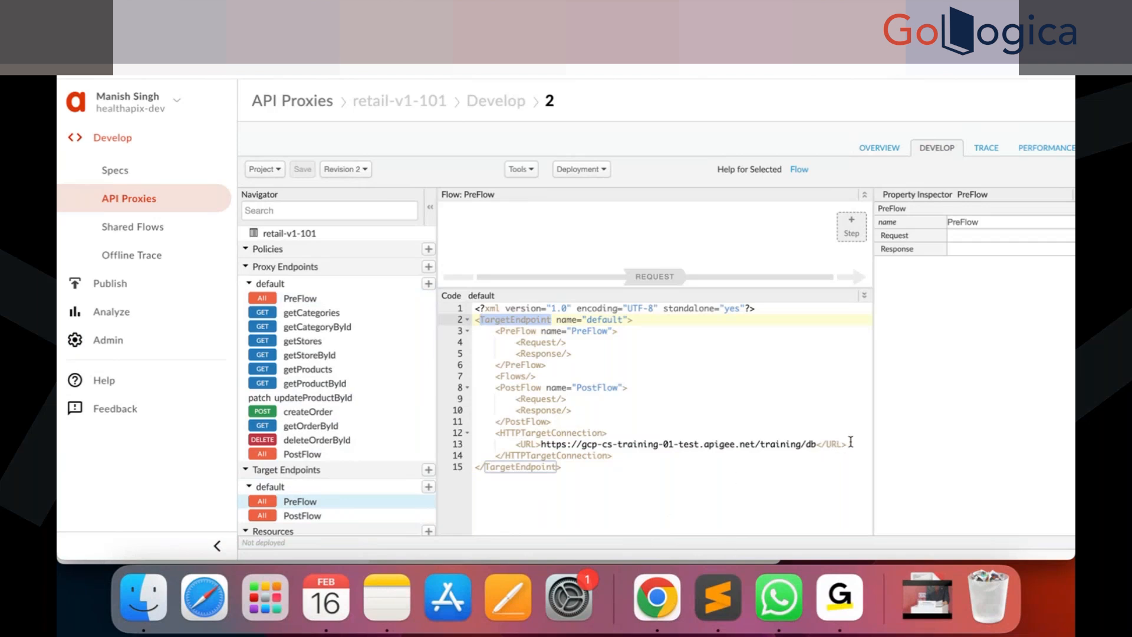
{"action": "left_click_drag", "start_coordinate": [849, 442], "coordinate": [468, 450]}
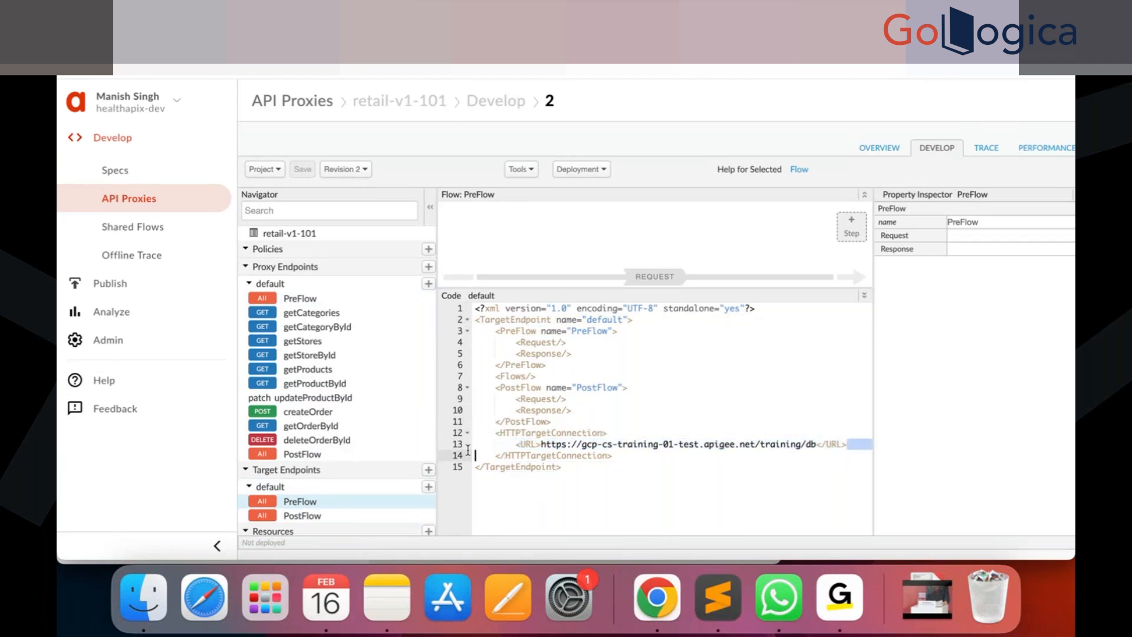
{"action": "left_click", "coordinate": [850, 454]}
{"action": "left_click_drag", "start_coordinate": [853, 442], "coordinate": [468, 451]}
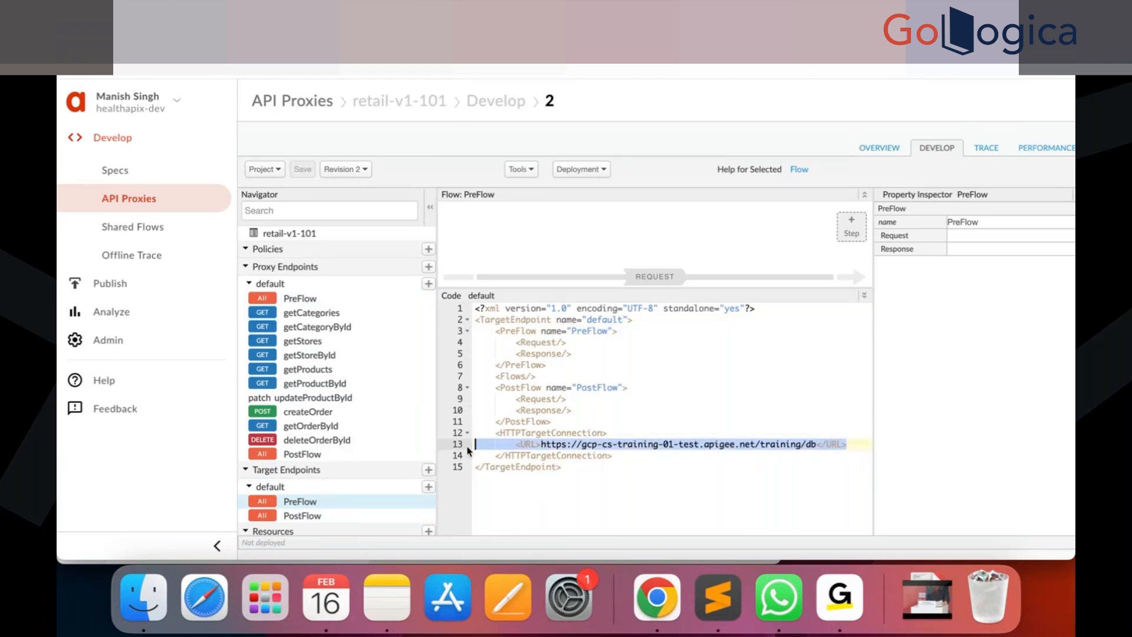
{"action": "key", "text": "BackSpace"}
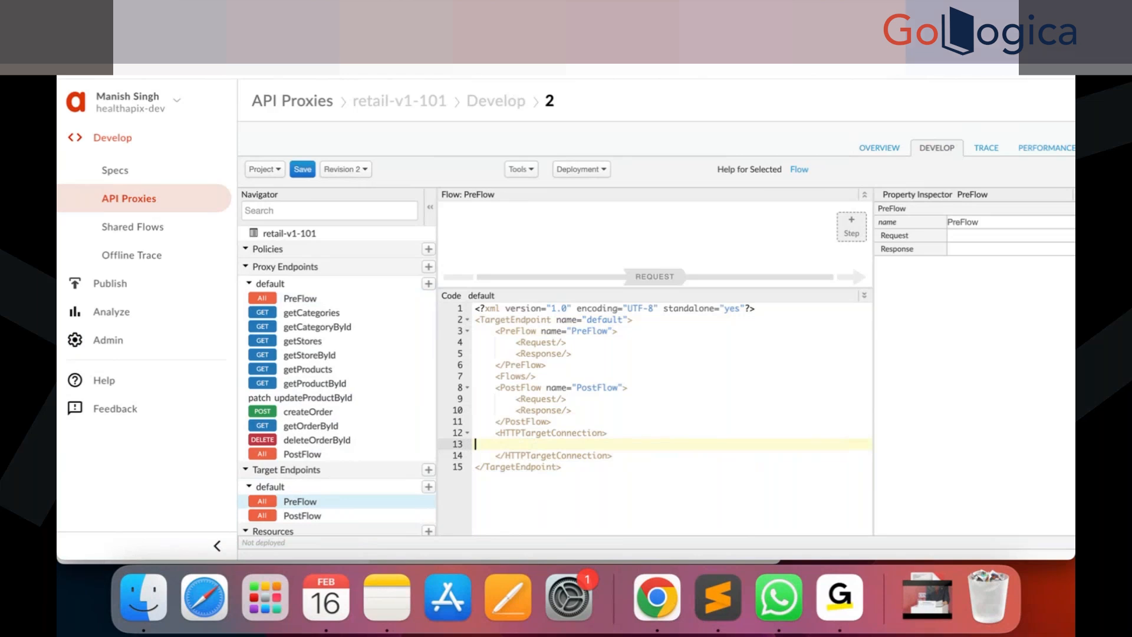
Review the lab instructions for the next proxy configuration steps.
{"action": "left_click", "coordinate": [440, 29]}
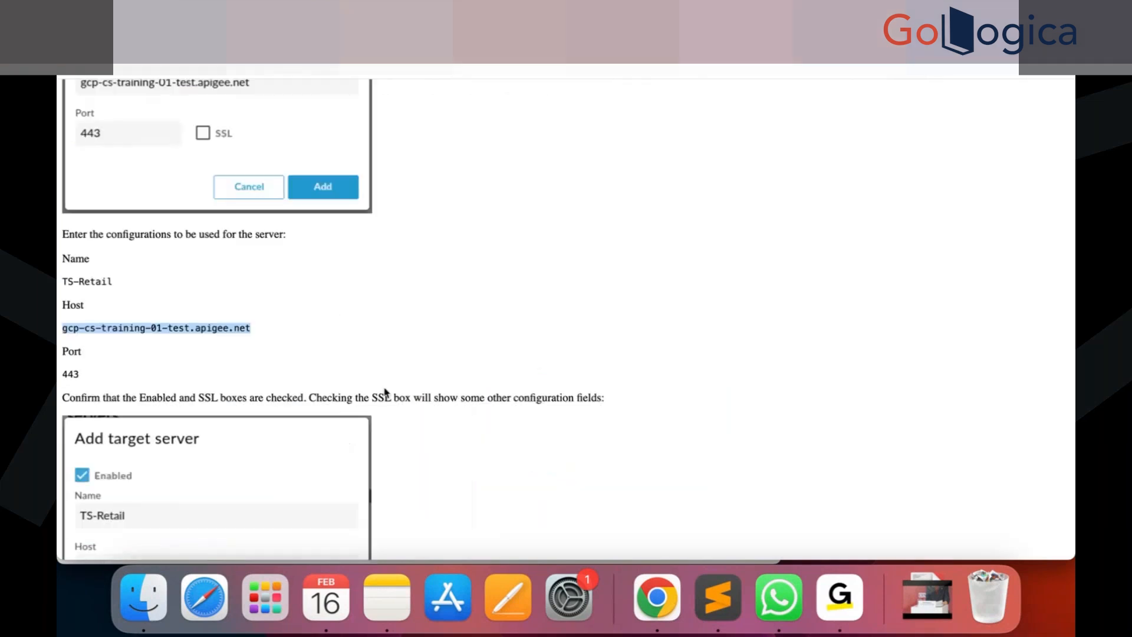
{"action": "scroll", "coordinate": [384, 392], "scroll_direction": "down", "scroll_amount": 10}
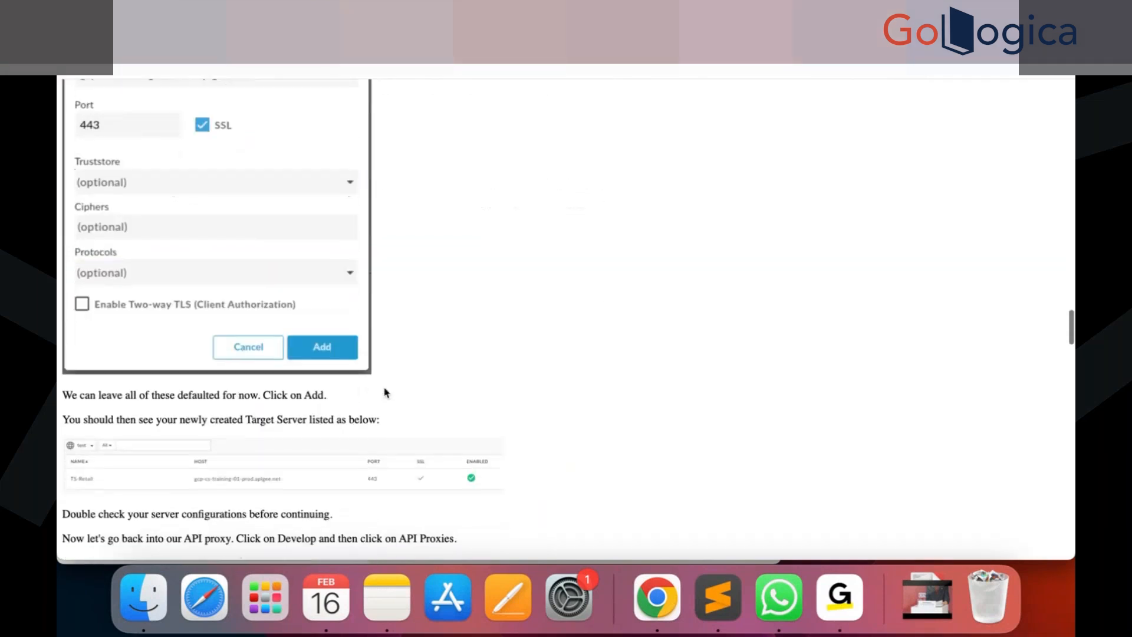
{"action": "scroll", "coordinate": [384, 392], "scroll_direction": "down", "scroll_amount": 2}
{"action": "scroll", "coordinate": [234, 417], "scroll_direction": "up", "scroll_amount": 5}
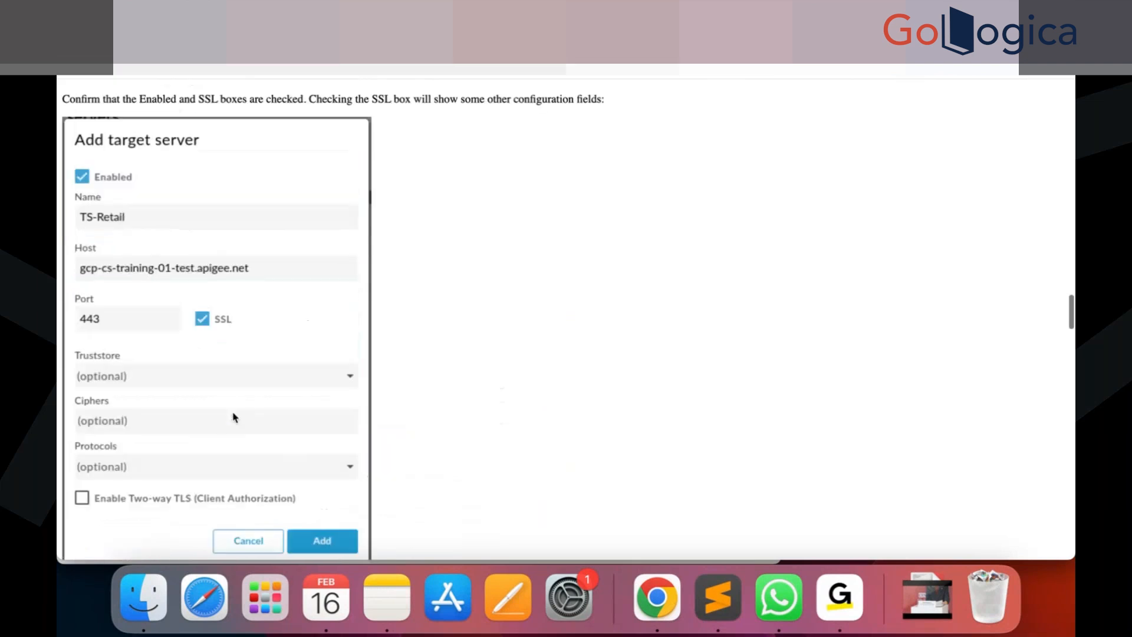
{"action": "scroll", "coordinate": [233, 417], "scroll_direction": "up", "scroll_amount": 1}
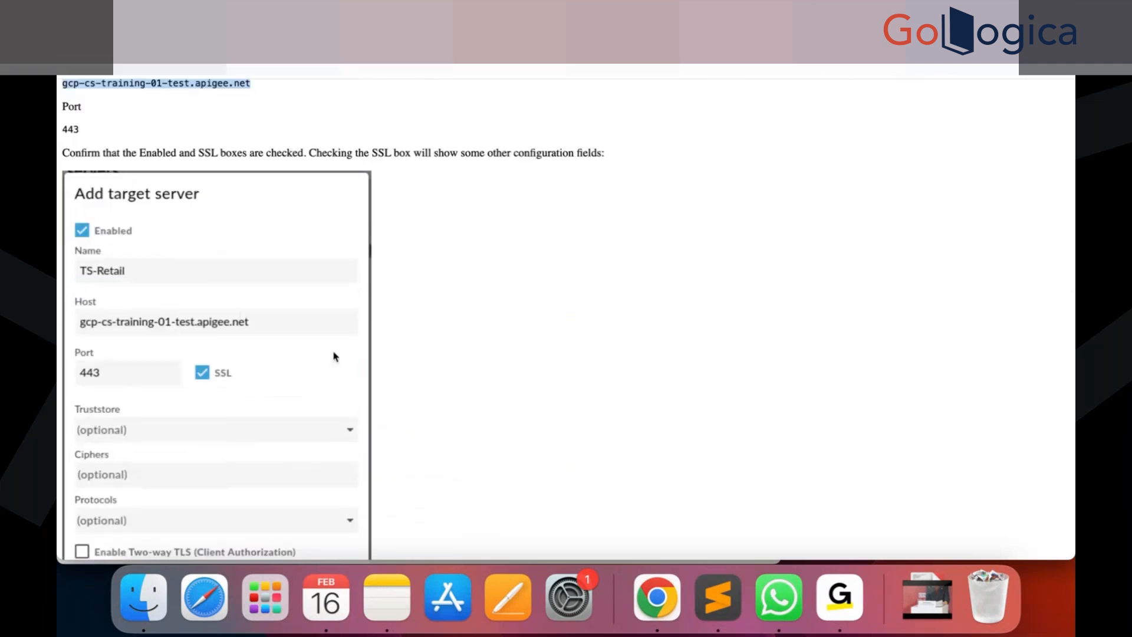
{"action": "scroll", "coordinate": [333, 356], "scroll_direction": "down", "scroll_amount": 10}
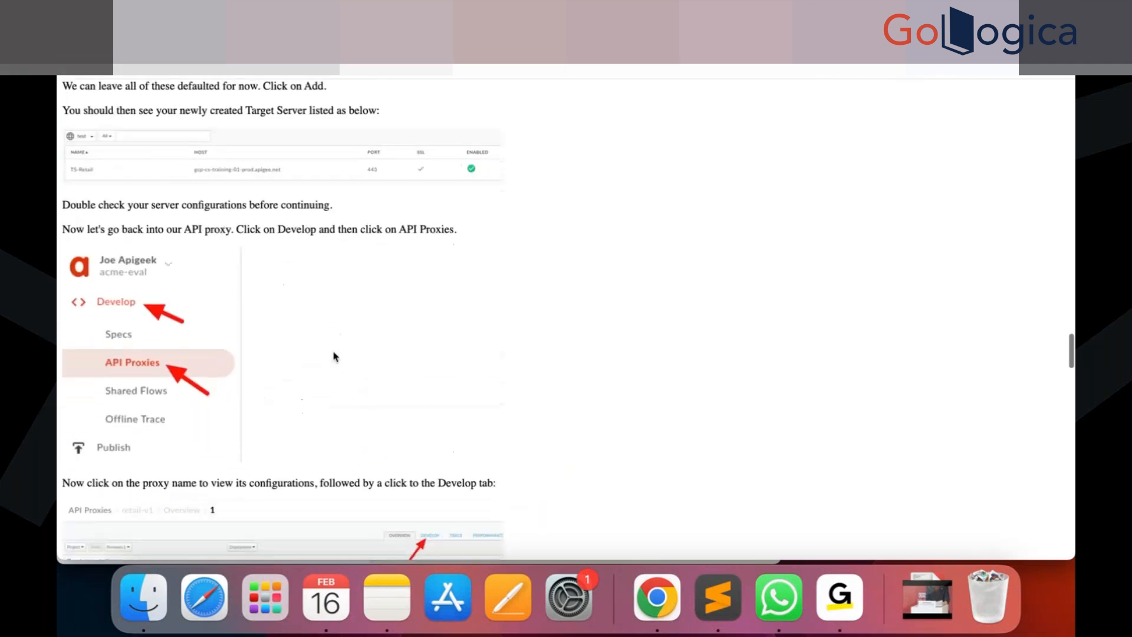
Copy the LoadBalancer server and Path snippet from the lab instructions into the target endpoint's HTTPTargetConnection.
{"action": "scroll", "coordinate": [333, 356], "scroll_direction": "down", "scroll_amount": 8}
{"action": "scroll", "coordinate": [333, 356], "scroll_direction": "down", "scroll_amount": 8}
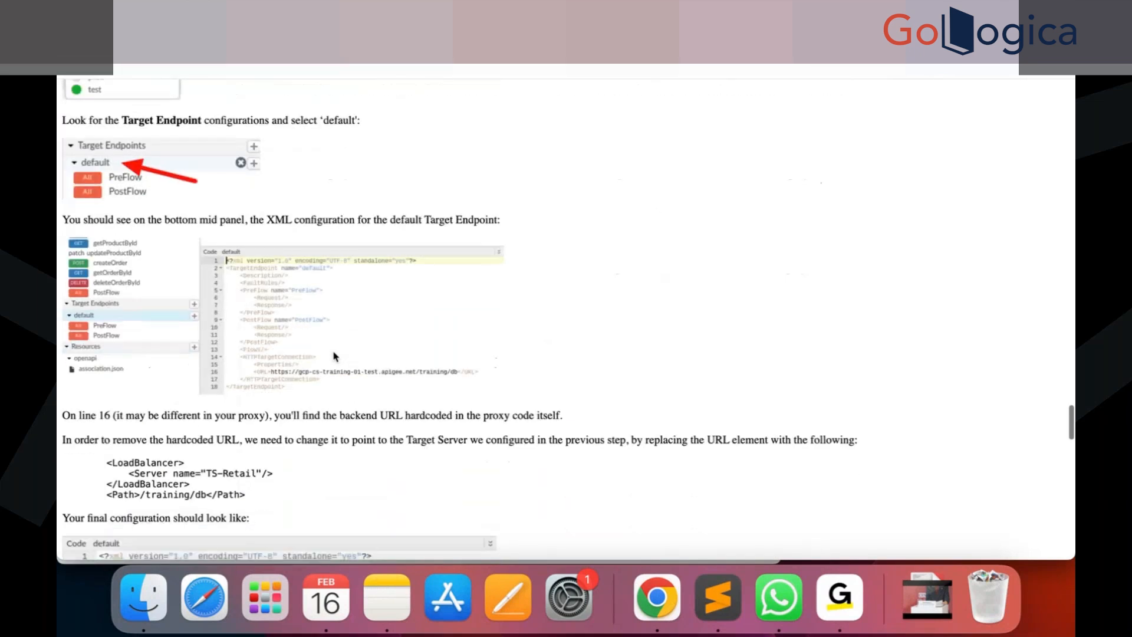
{"action": "scroll", "coordinate": [333, 356], "scroll_direction": "down", "scroll_amount": 1}
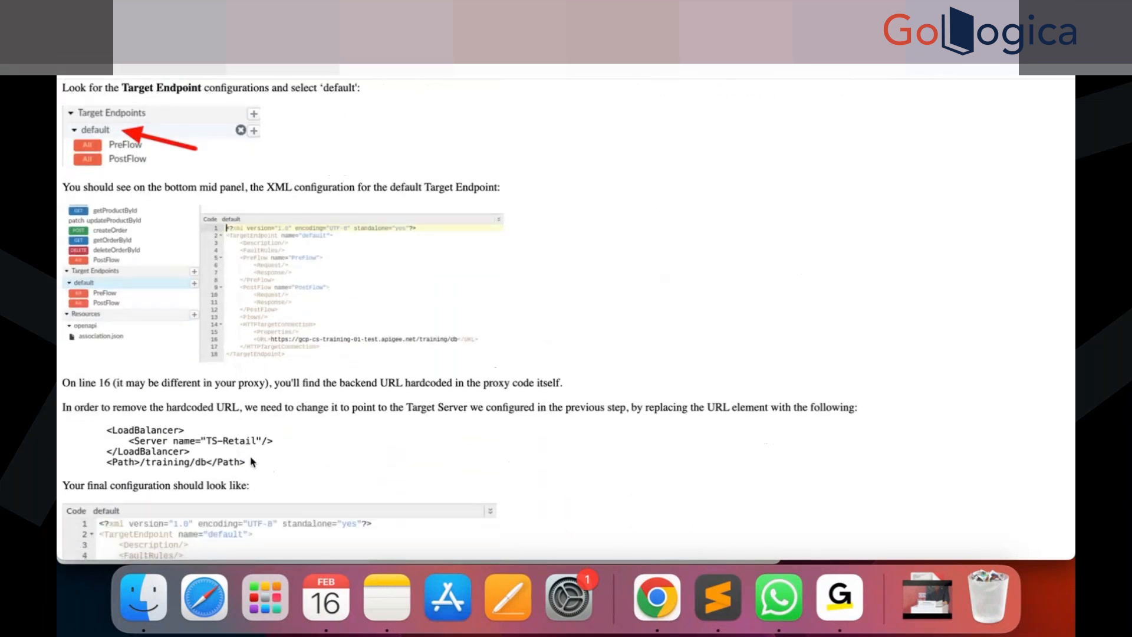
{"action": "left_click_drag", "start_coordinate": [252, 461], "coordinate": [58, 431]}
{"action": "key", "text": "super+c"}
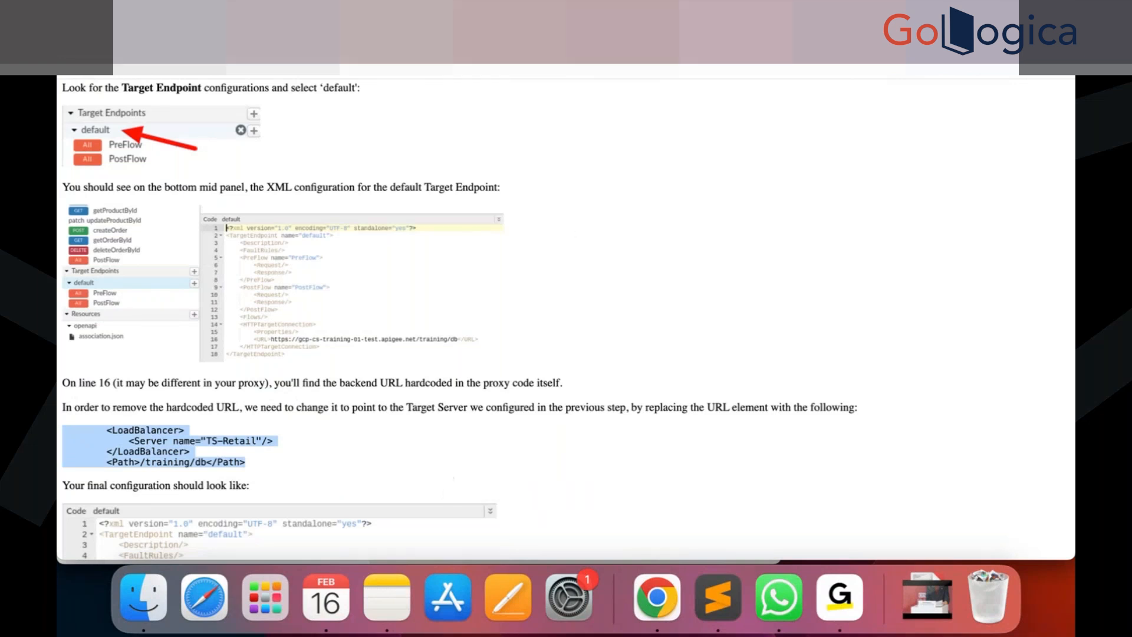
{"action": "key", "text": "ctrl+Tab"}
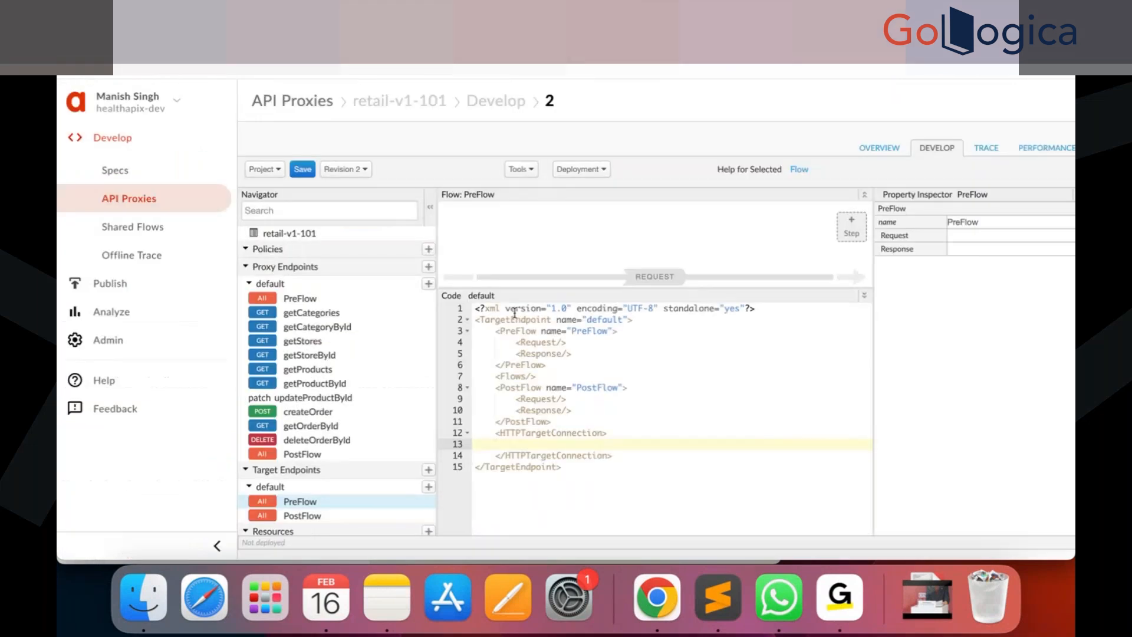
{"action": "key", "text": "super+v"}
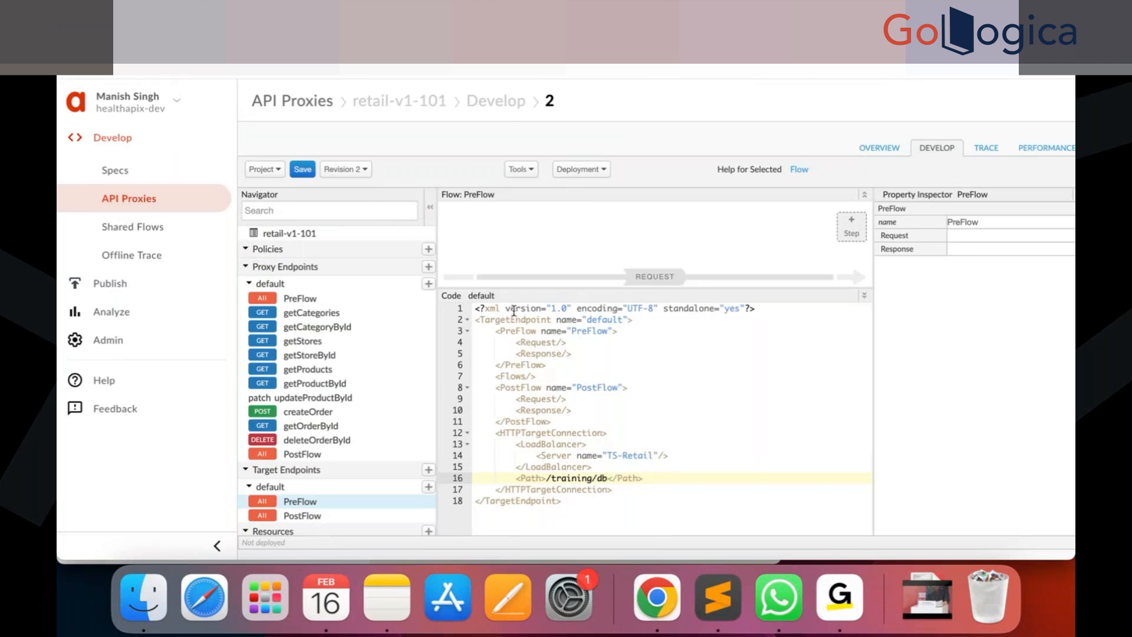
Change the LoadBalancer server name to TS-Retail-101 and save the current proxy revision.
{"action": "left_click", "coordinate": [656, 452]}
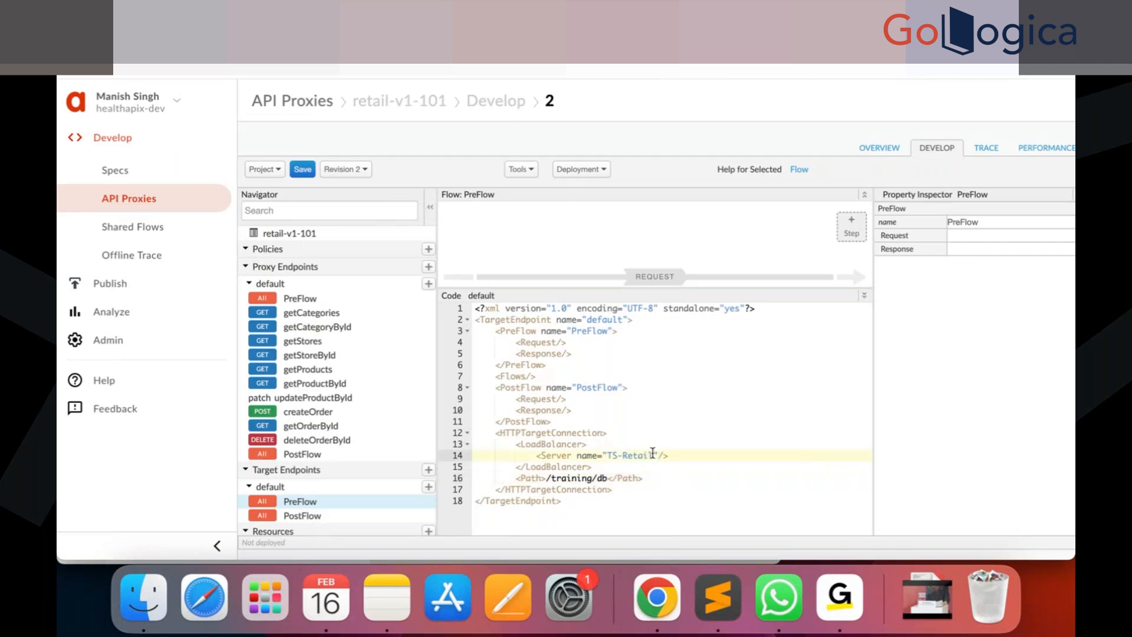
{"action": "type", "text": "-101"}
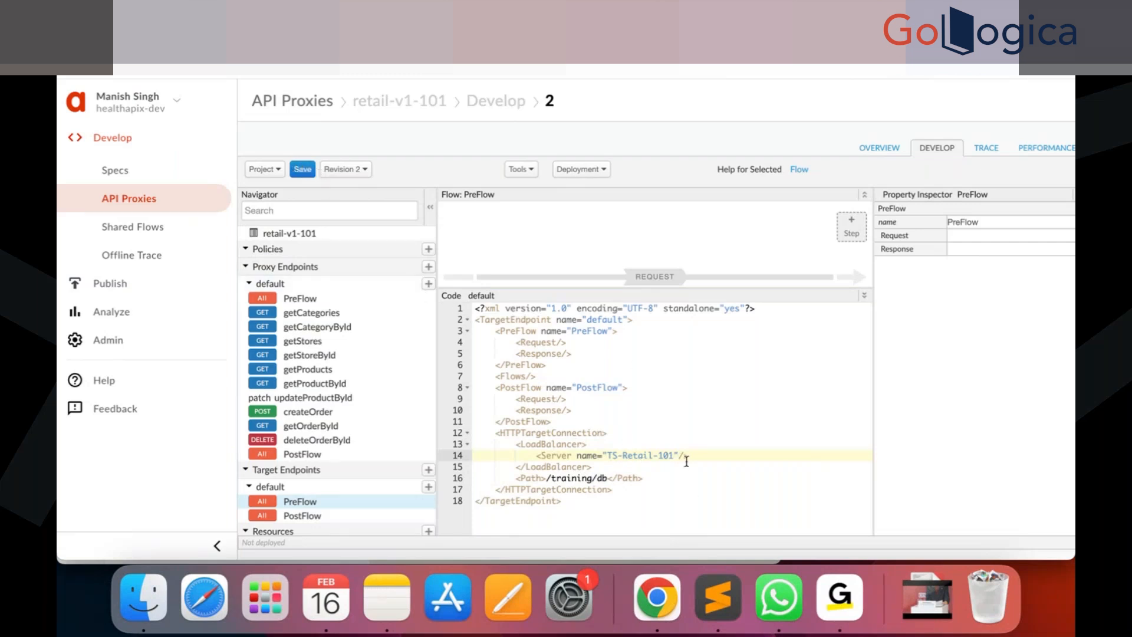
{"action": "left_click", "coordinate": [303, 171]}
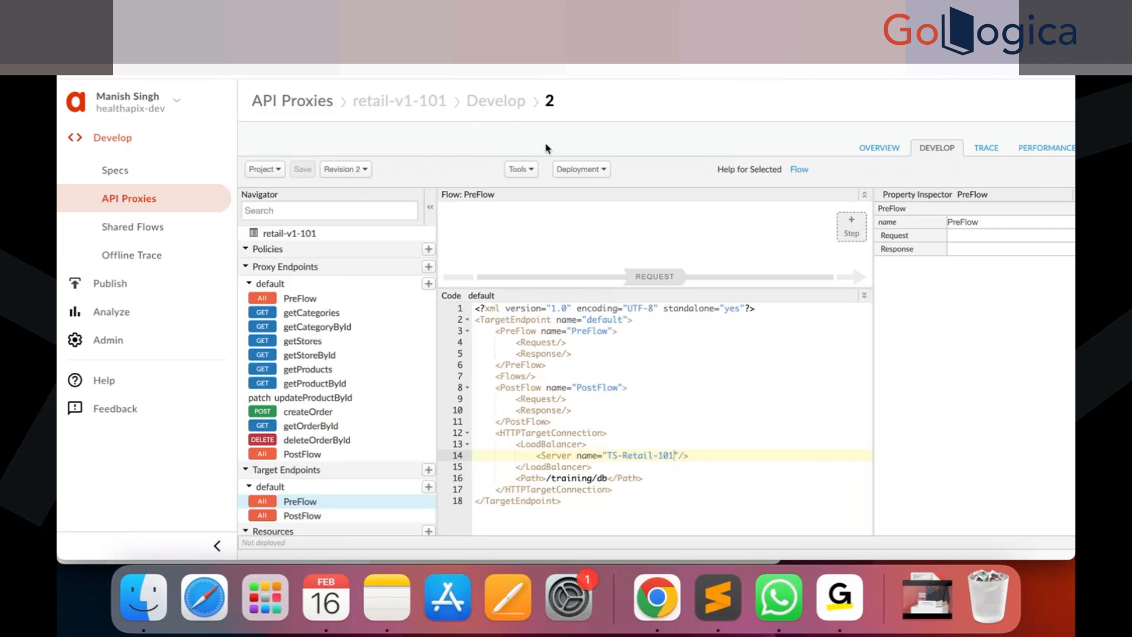
Deploy revision 2 of the retail-v1-101 proxy to the dev environment.
{"action": "left_click", "coordinate": [604, 171]}
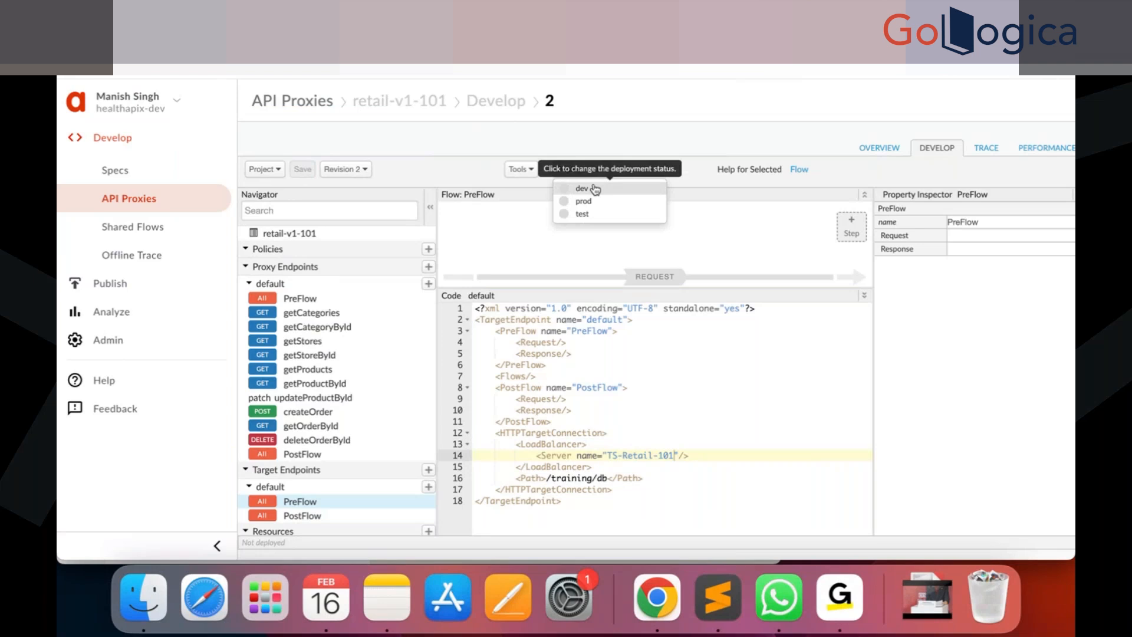
{"action": "left_click", "coordinate": [595, 189]}
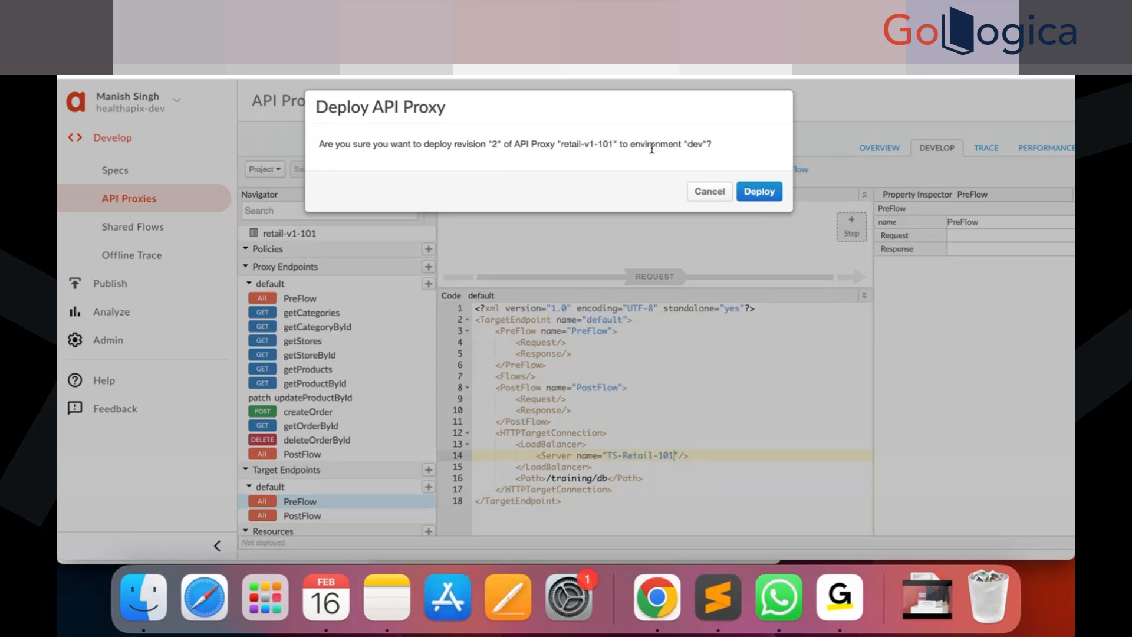
{"action": "left_click", "coordinate": [774, 193]}
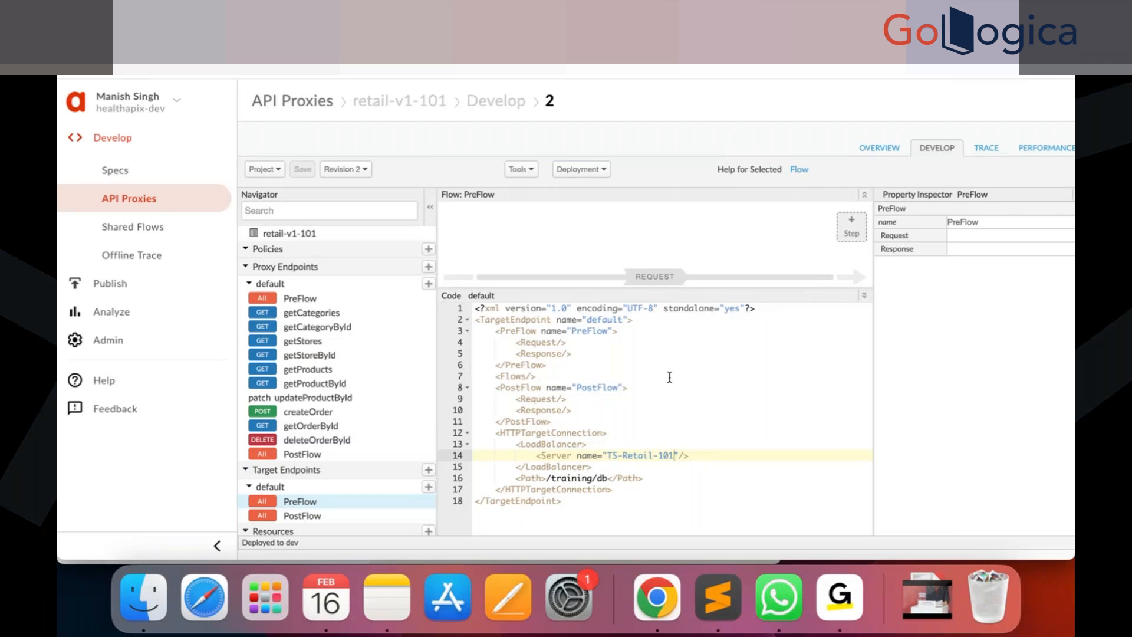
Check the proxy's deployment status across the dev, prod and test environments.
{"action": "left_click", "coordinate": [603, 169]}
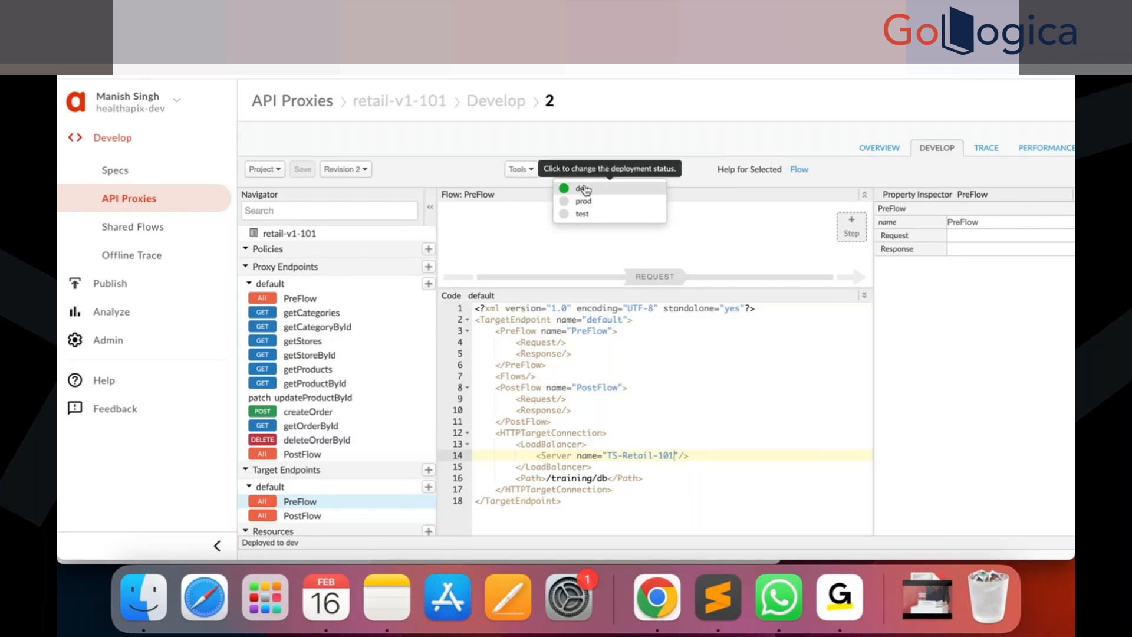
{"action": "left_click", "coordinate": [638, 144]}
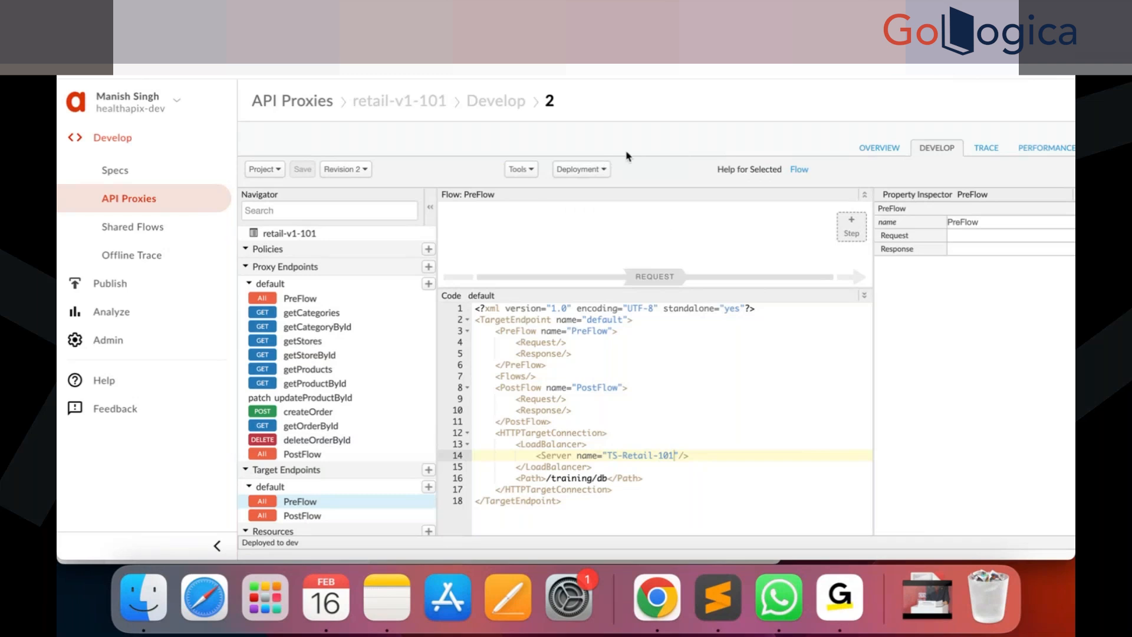
{"action": "left_click", "coordinate": [604, 169]}
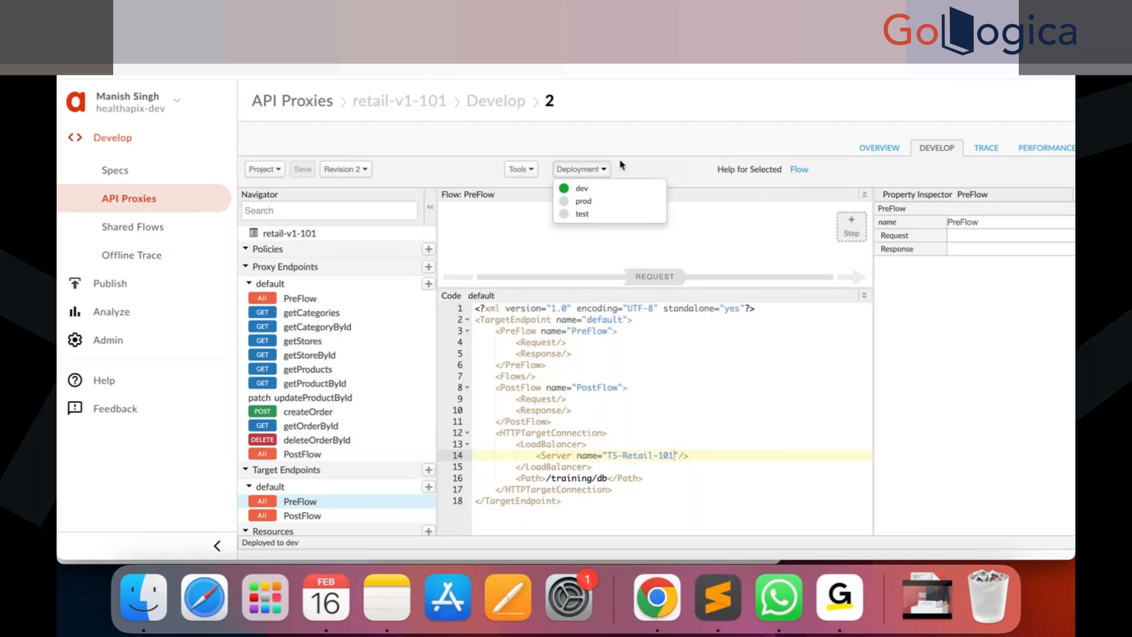
{"action": "left_click", "coordinate": [654, 159]}
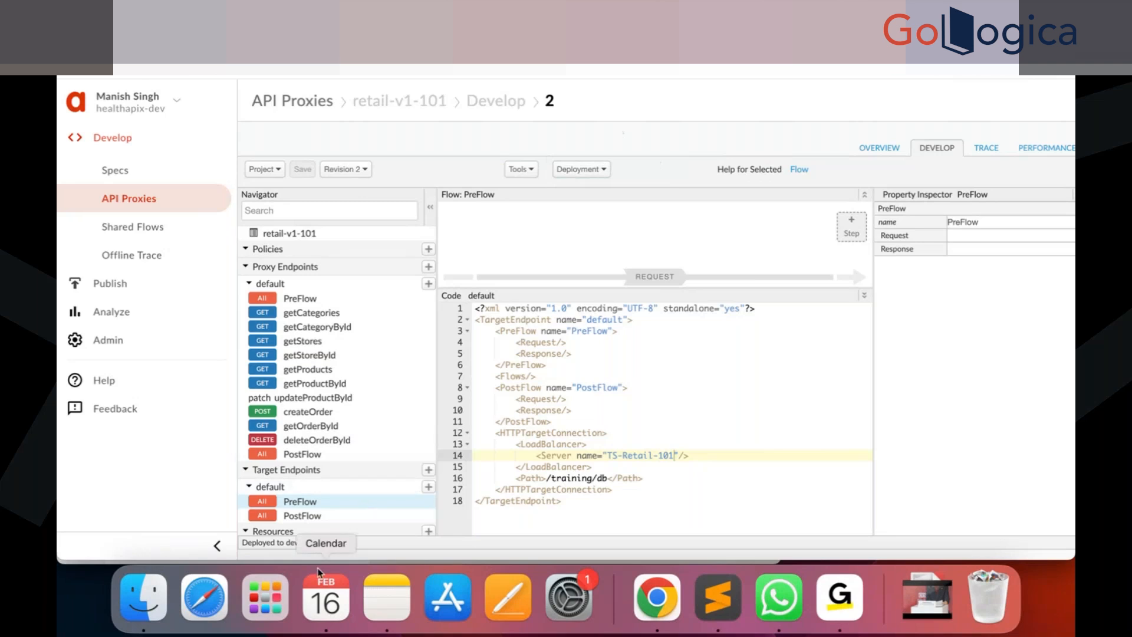
{"action": "left_click_drag", "start_coordinate": [309, 546], "coordinate": [243, 541]}
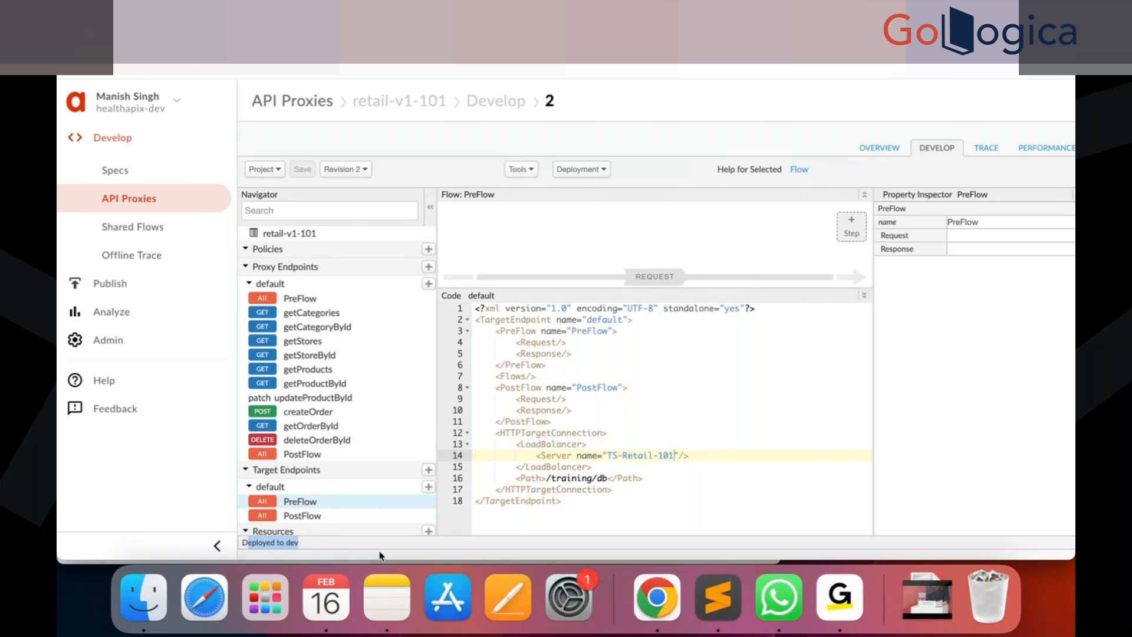
{"action": "left_click", "coordinate": [312, 546]}
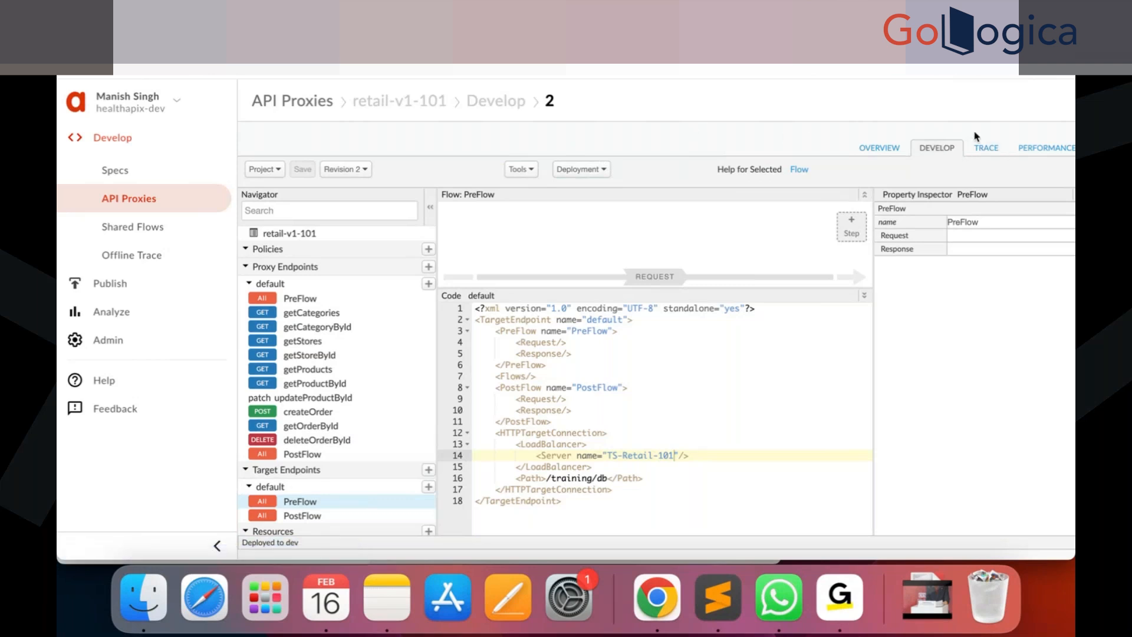
Start a trace session and call the proxy's retail/v1/101/categories endpoint from a new browser tab.
{"action": "left_click", "coordinate": [984, 148]}
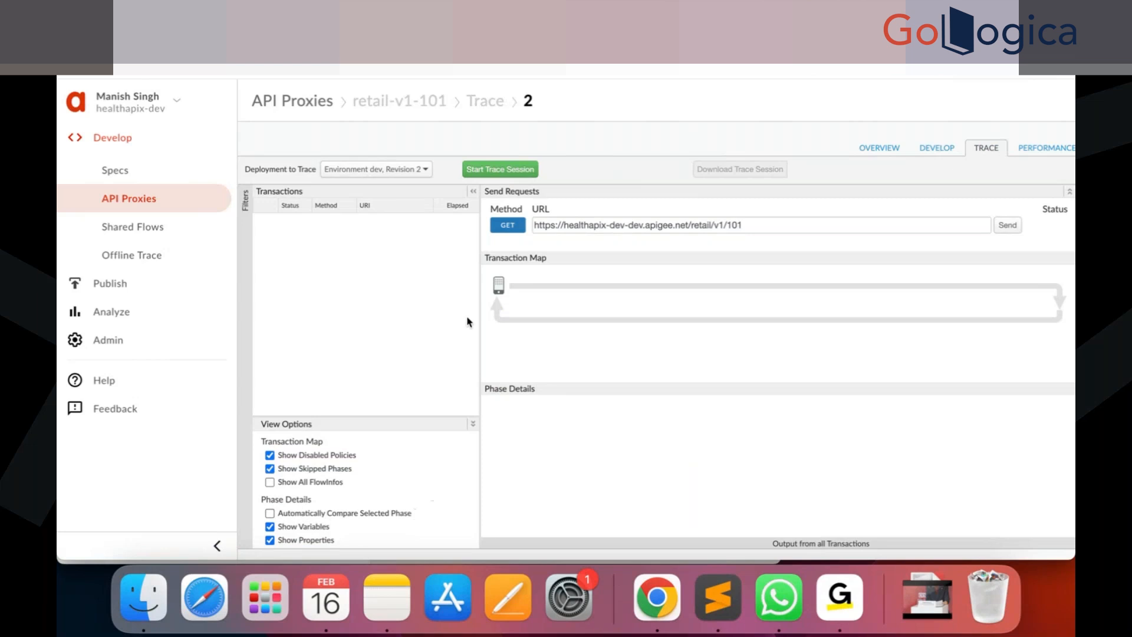
{"action": "left_click", "coordinate": [489, 170]}
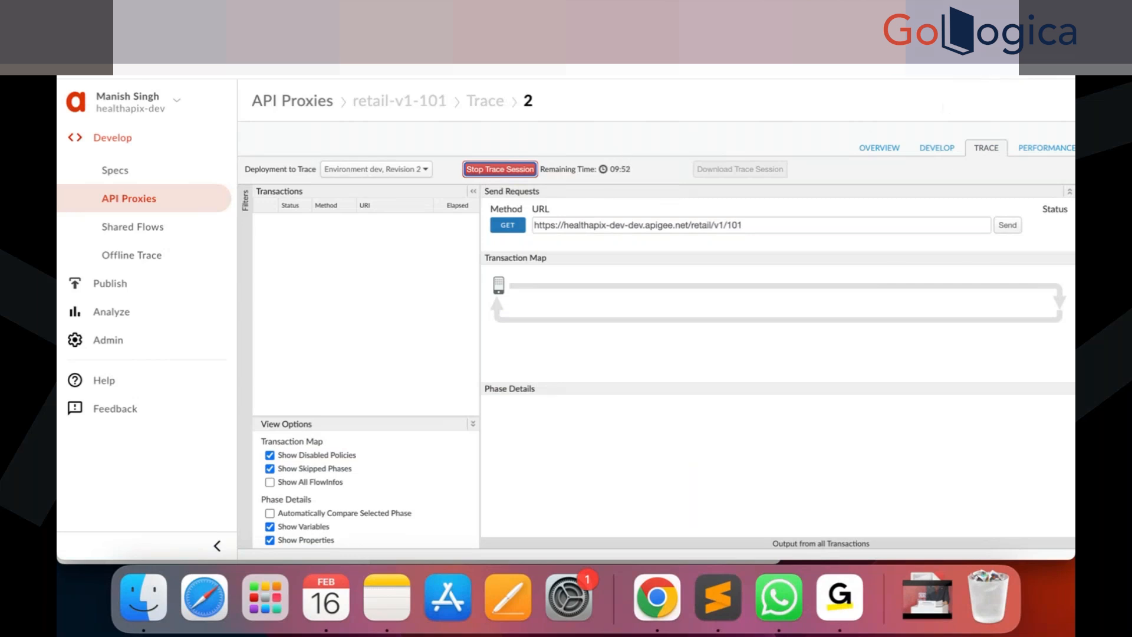
{"action": "key", "text": "super+t"}
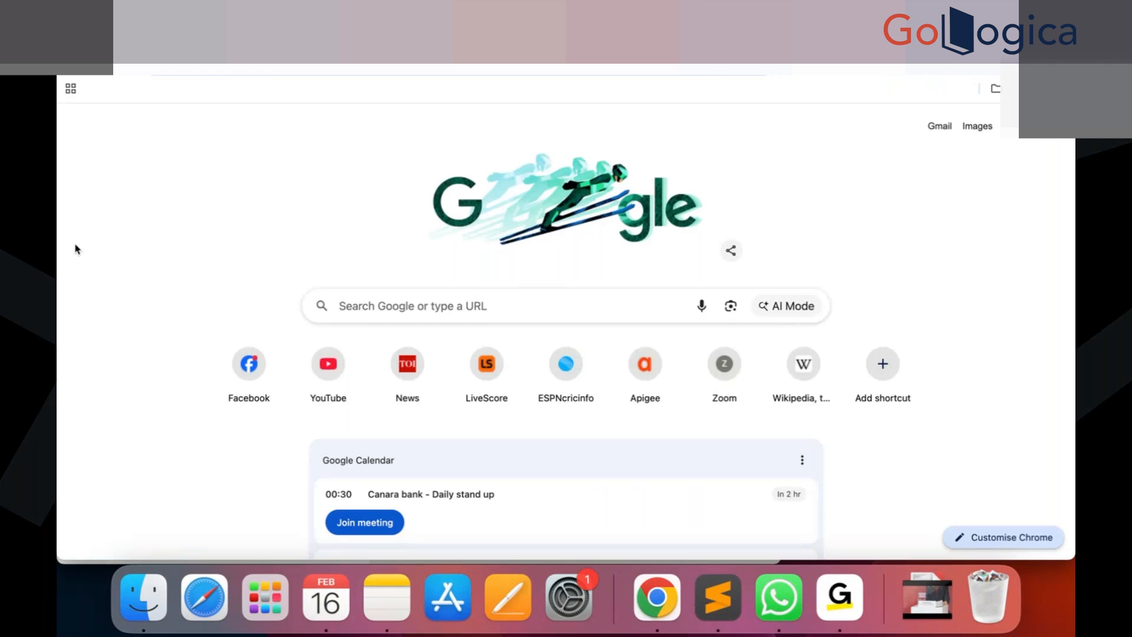
{"action": "type", "text": "cate"}
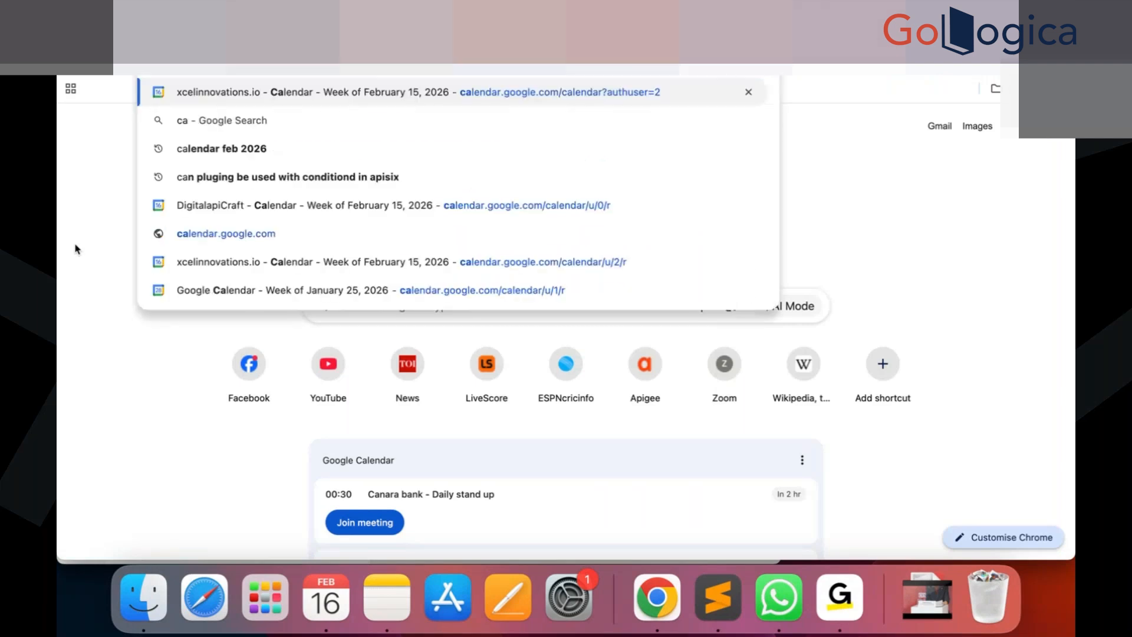
{"action": "type", "text": "gories"}
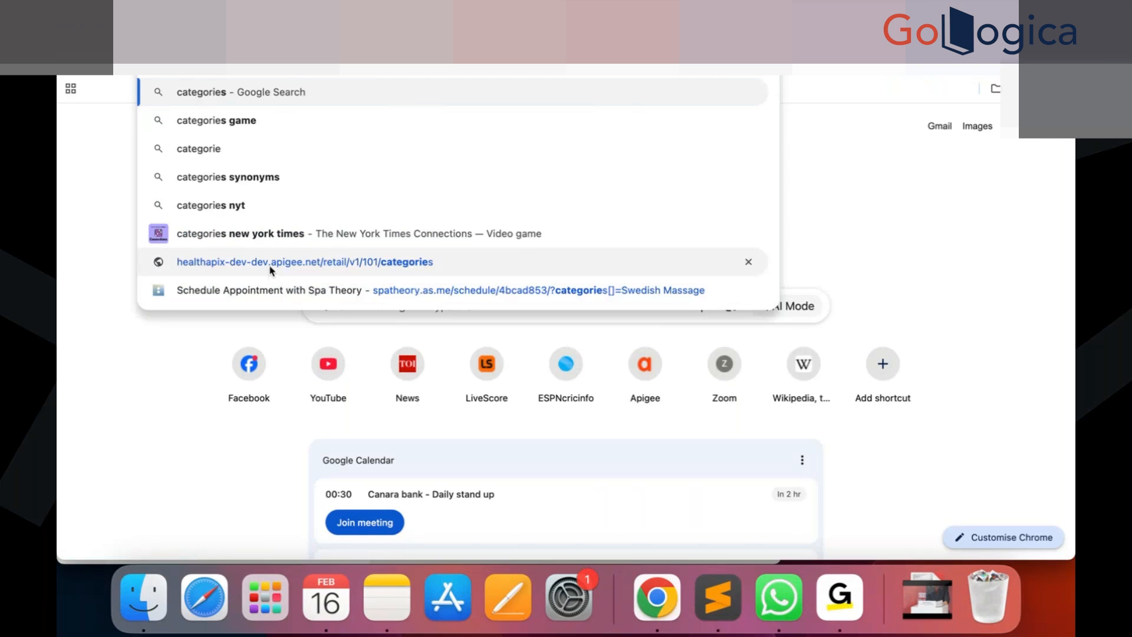
{"action": "key", "text": "Escape"}
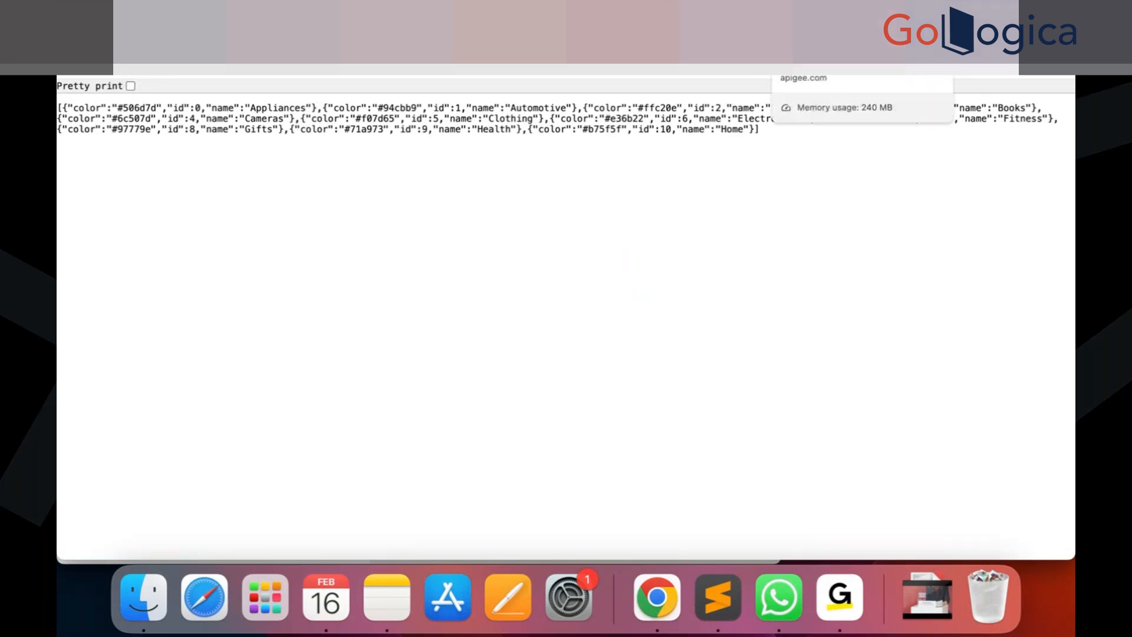
{"action": "left_click", "coordinate": [825, 32]}
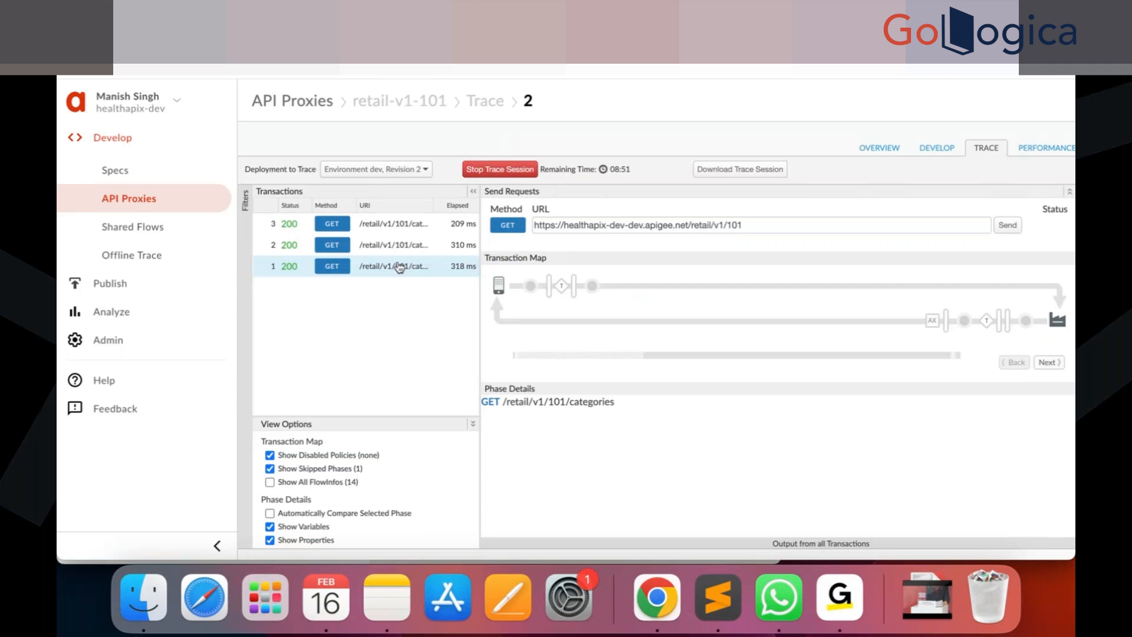
Inspect the traced transaction's request sent to the target server and its URL, then stop the trace session.
{"action": "left_click", "coordinate": [533, 288]}
{"action": "scroll", "coordinate": [581, 489], "scroll_direction": "down", "scroll_amount": 15}
{"action": "scroll", "coordinate": [581, 488], "scroll_direction": "up", "scroll_amount": 5}
{"action": "scroll", "coordinate": [562, 434], "scroll_direction": "up", "scroll_amount": 5}
{"action": "mouse_move", "coordinate": [597, 290]}
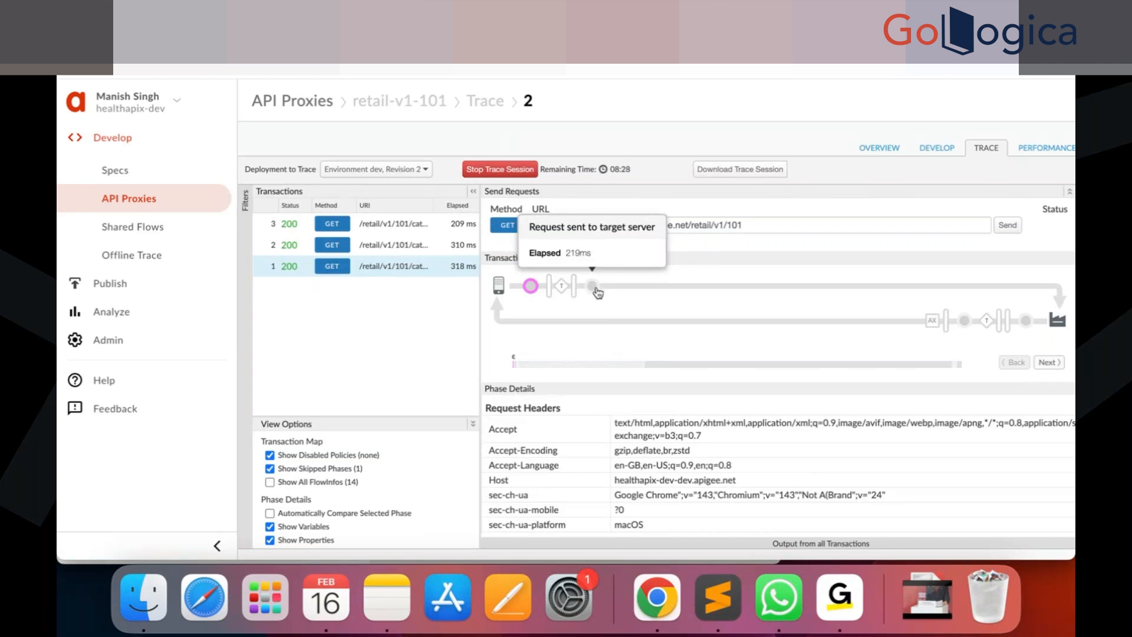
{"action": "left_click", "coordinate": [595, 287]}
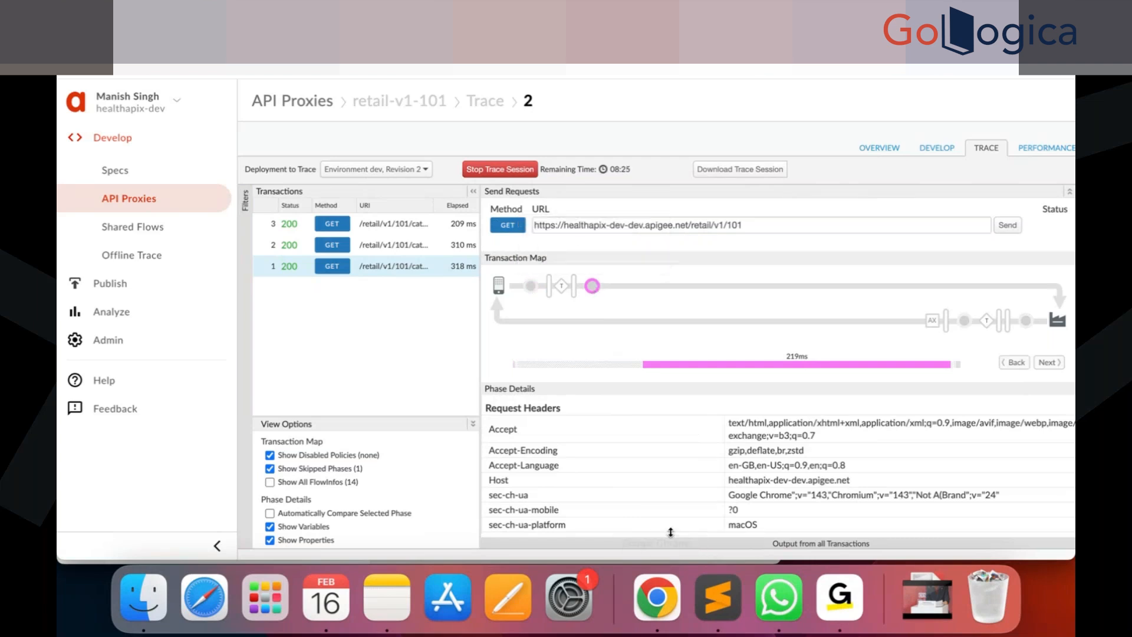
{"action": "scroll", "coordinate": [615, 443], "scroll_direction": "up", "scroll_amount": 2}
{"action": "scroll", "coordinate": [614, 443], "scroll_direction": "up", "scroll_amount": 1}
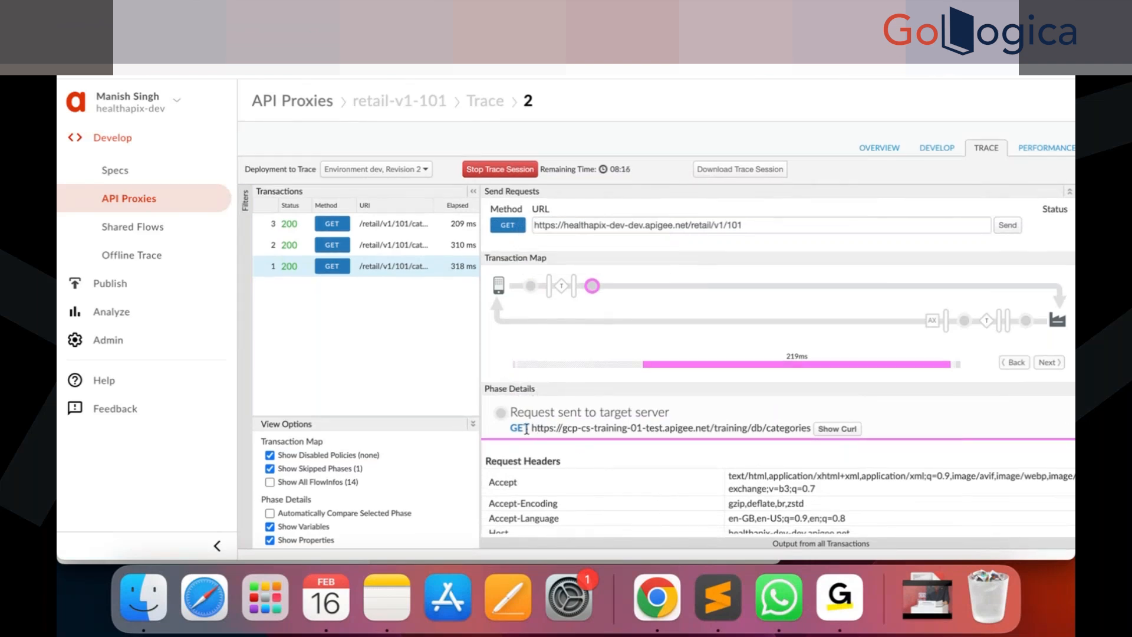
{"action": "left_click_drag", "start_coordinate": [532, 427], "coordinate": [708, 428]}
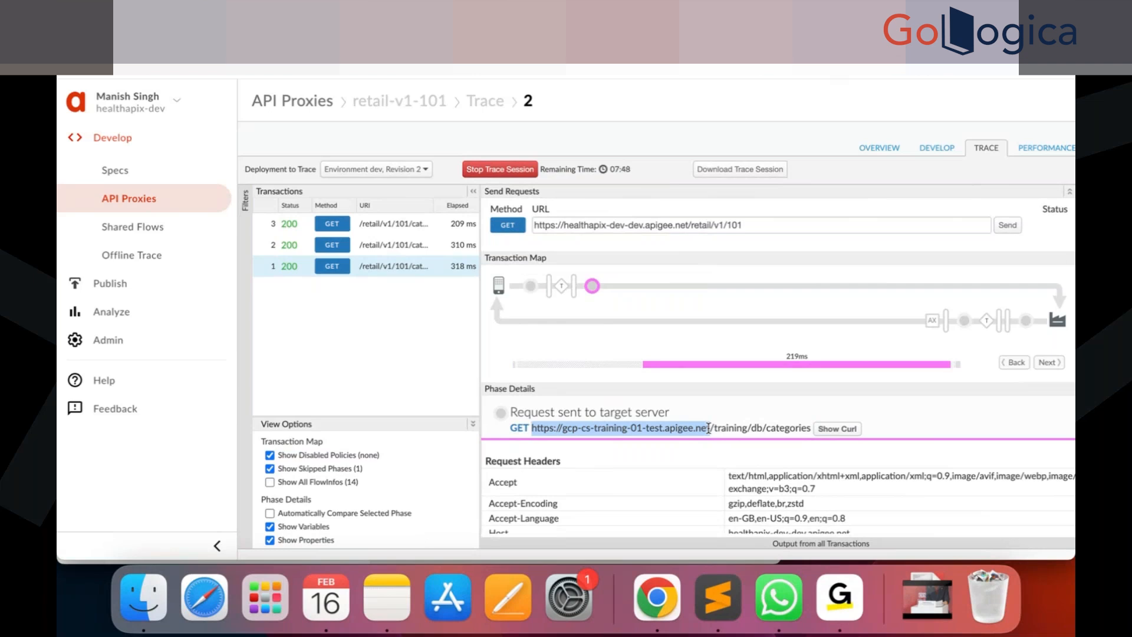
{"action": "left_click_drag", "start_coordinate": [709, 429], "coordinate": [711, 428]}
{"action": "left_click", "coordinate": [499, 170]}
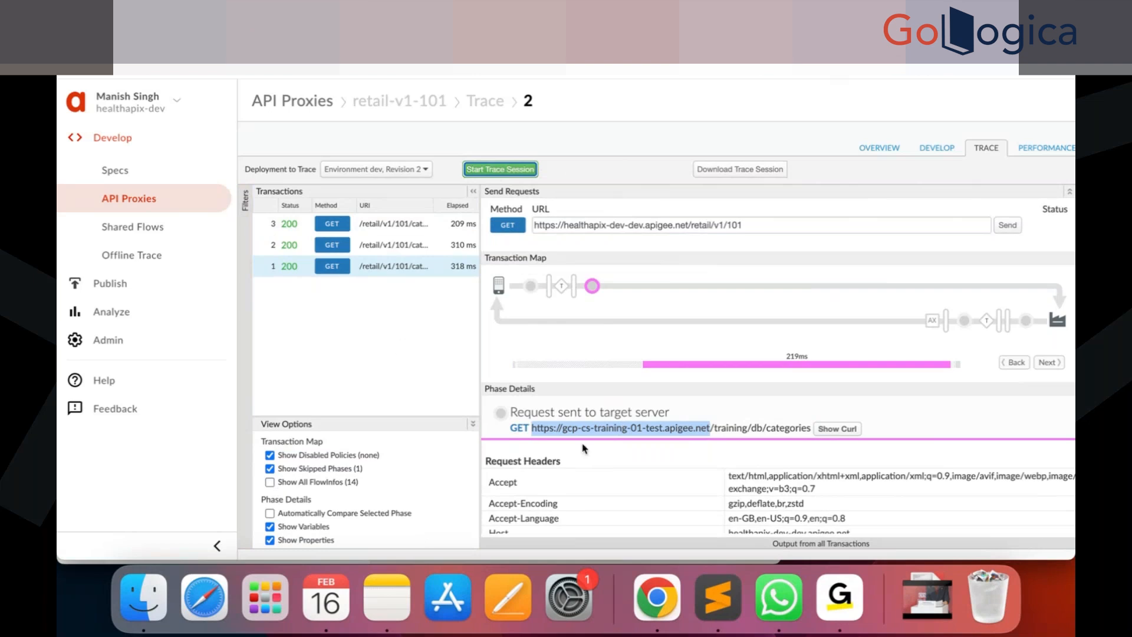
Open the Add target server dialog for the prod environment's target servers.
{"action": "left_click", "coordinate": [115, 348]}
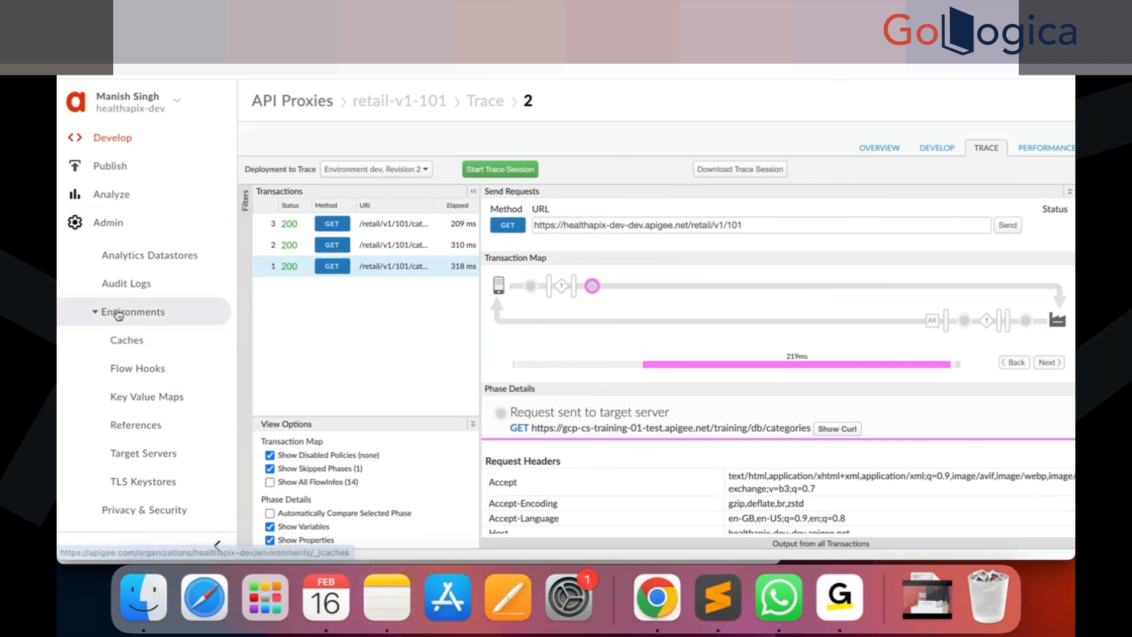
{"action": "left_click", "coordinate": [155, 464]}
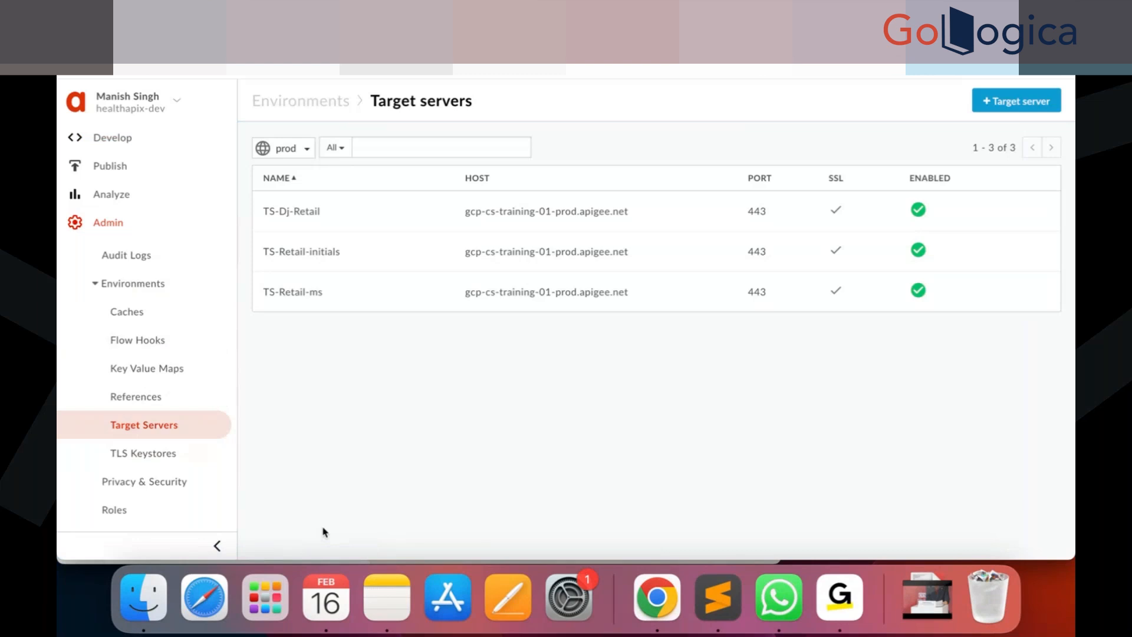
{"action": "left_click", "coordinate": [309, 150]}
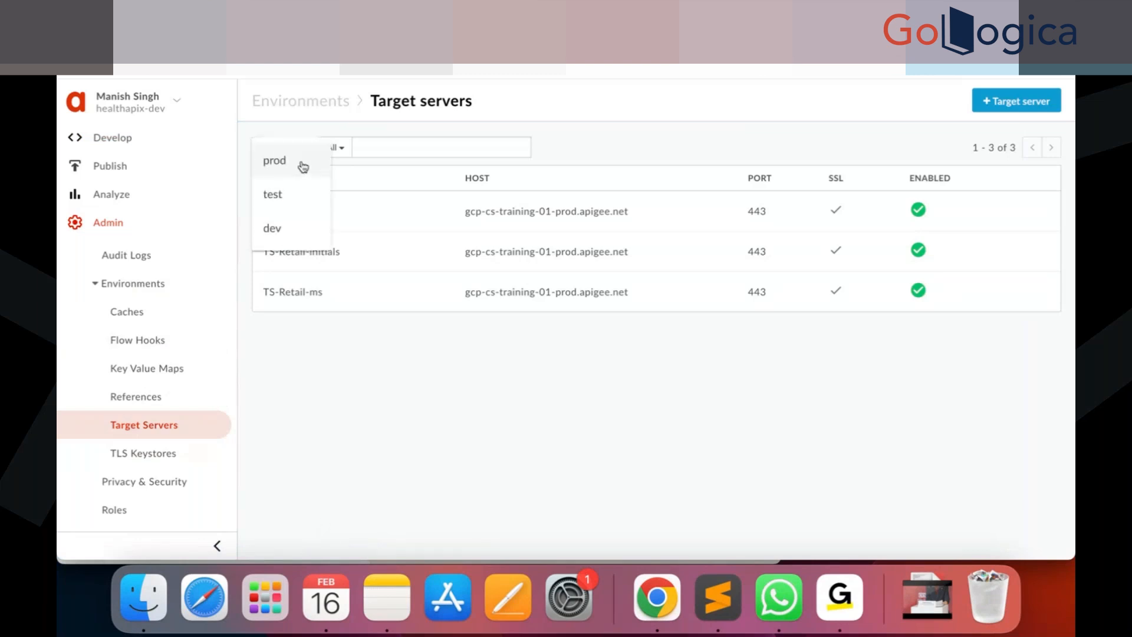
{"action": "left_click", "coordinate": [305, 166]}
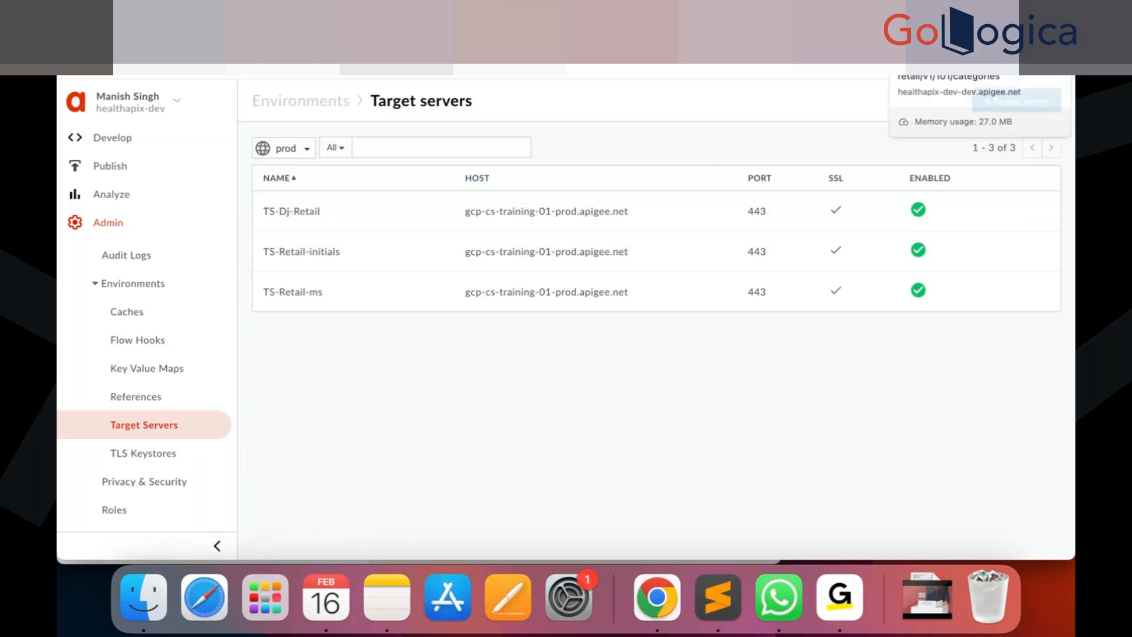
{"action": "left_click", "coordinate": [966, 69]}
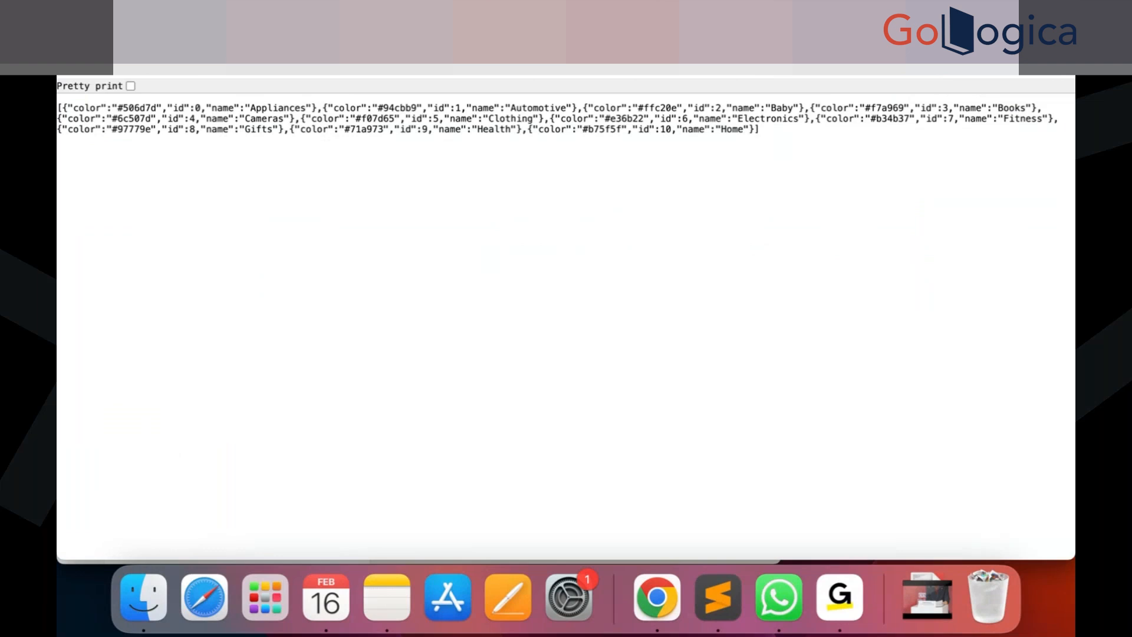
{"action": "left_click", "coordinate": [955, 32]}
{"action": "left_click", "coordinate": [1003, 102]}
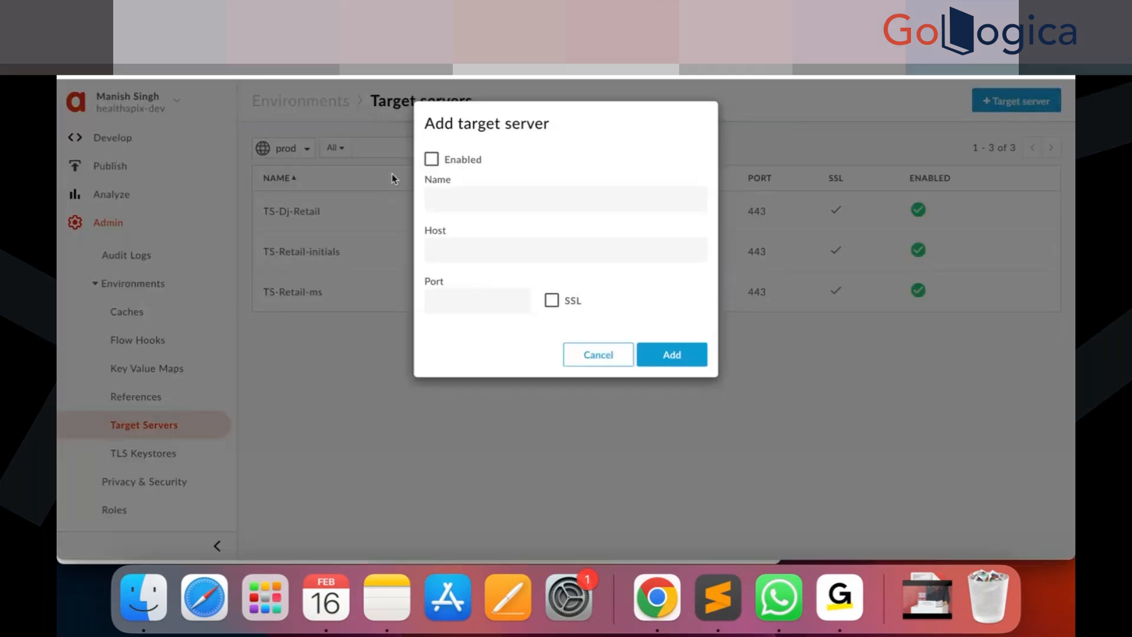
Enable the new target server and name it TS-Retail-101.
{"action": "left_click", "coordinate": [431, 159]}
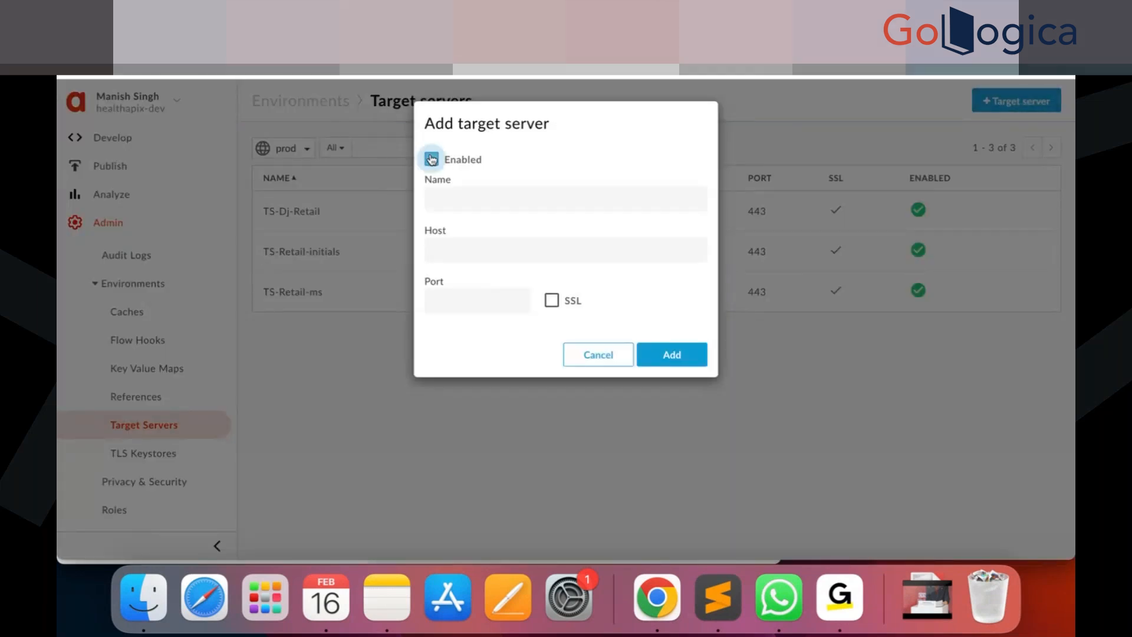
{"action": "left_click", "coordinate": [462, 197]}
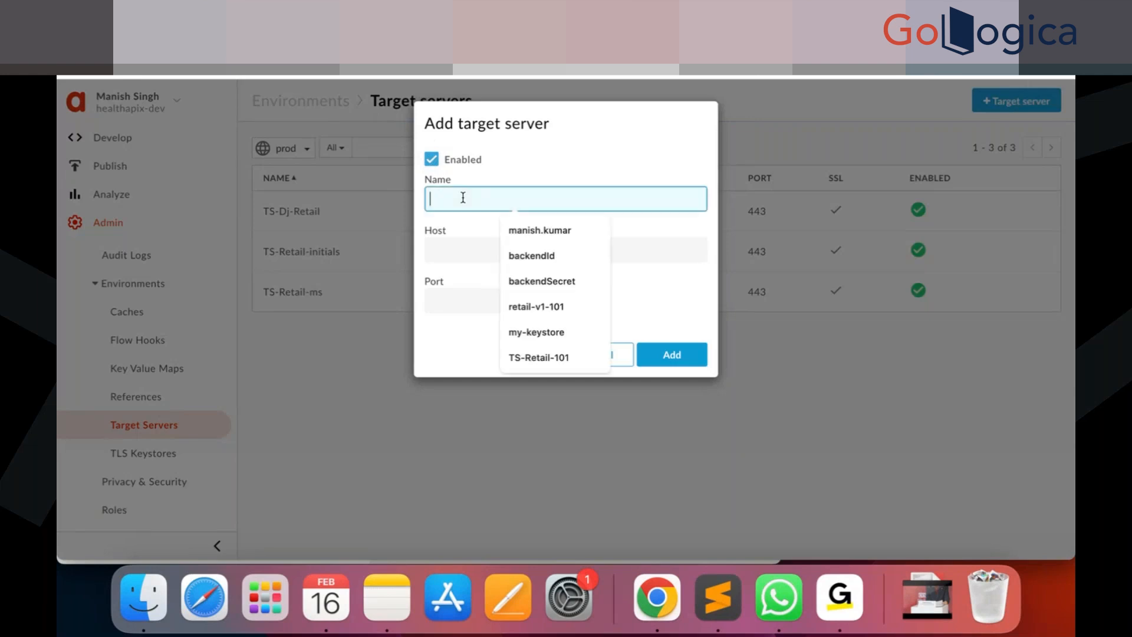
{"action": "type", "text": "TS-Retail-101"}
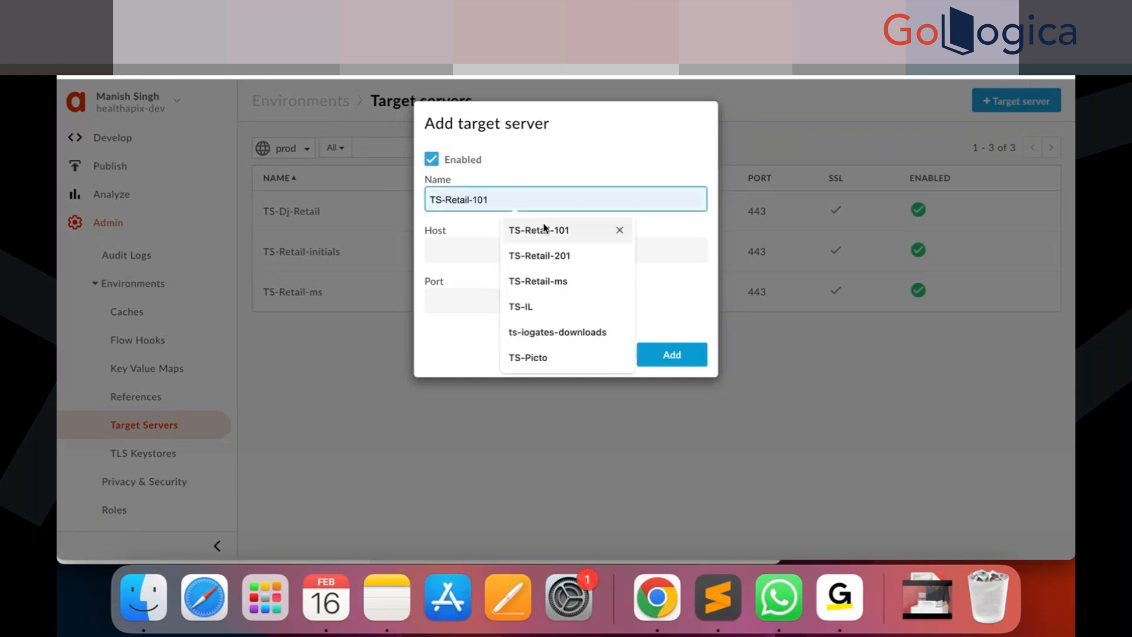
{"action": "left_click", "coordinate": [543, 229]}
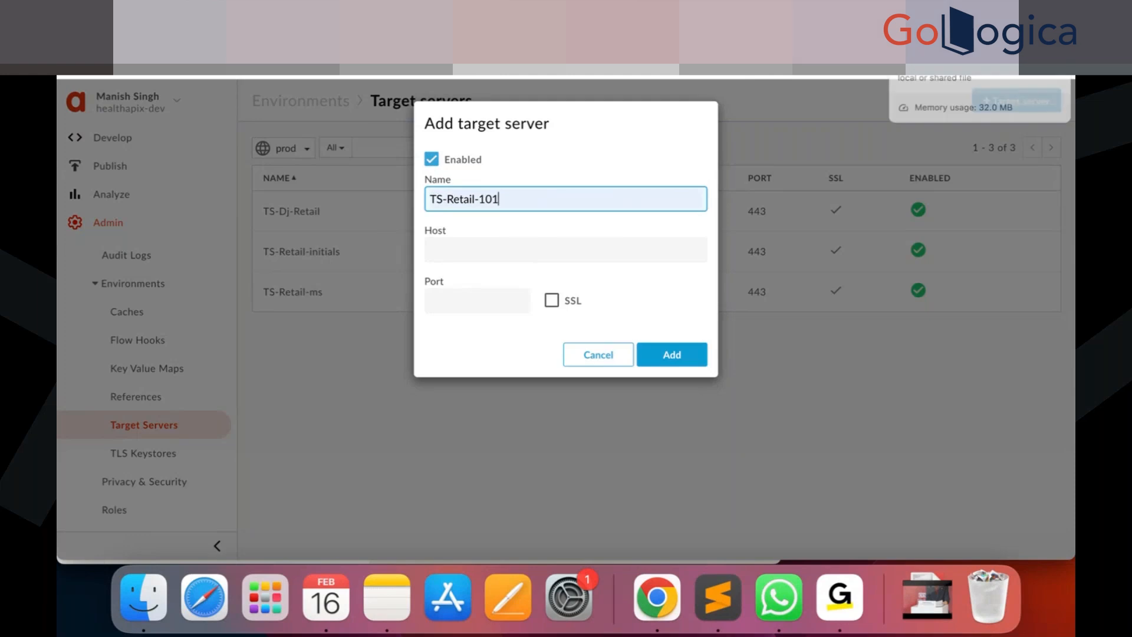
Copy the prod host name gcp-cs-training-01-prod.apigee.net from the lab instructions page.
{"action": "left_click", "coordinate": [943, 32]}
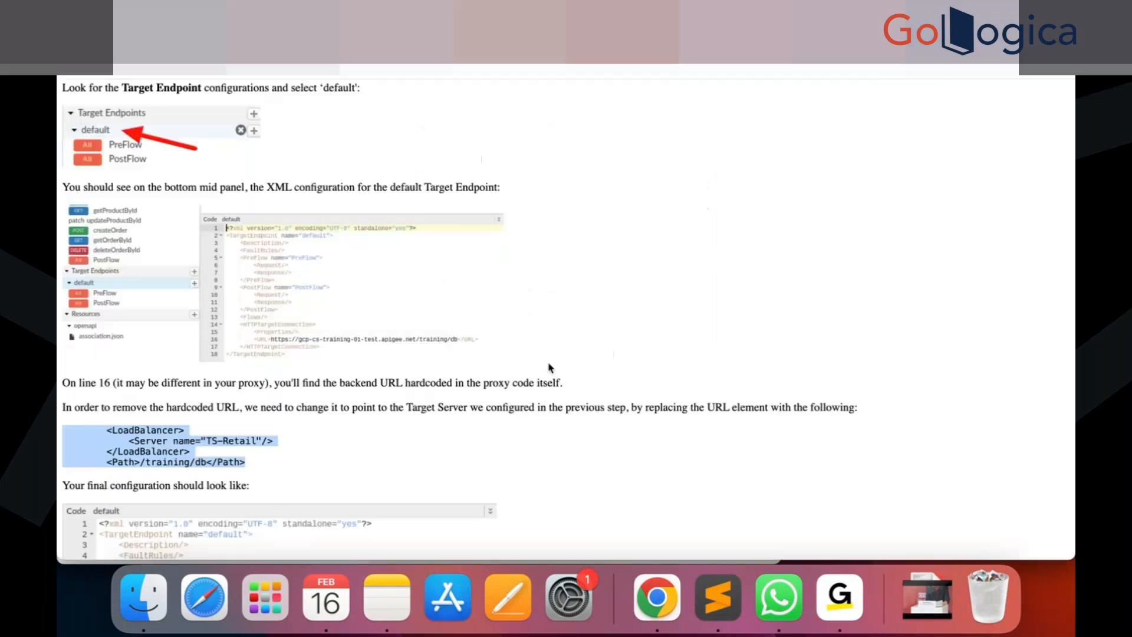
{"action": "scroll", "coordinate": [242, 489], "scroll_direction": "down", "scroll_amount": 15}
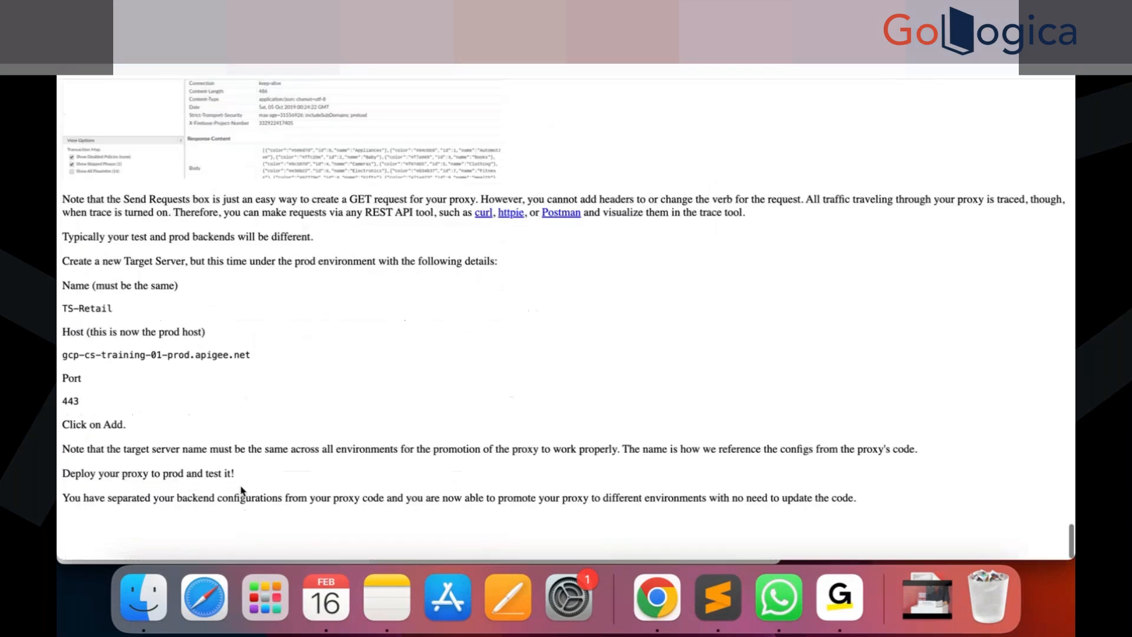
{"action": "scroll", "coordinate": [242, 490], "scroll_direction": "up", "scroll_amount": 2}
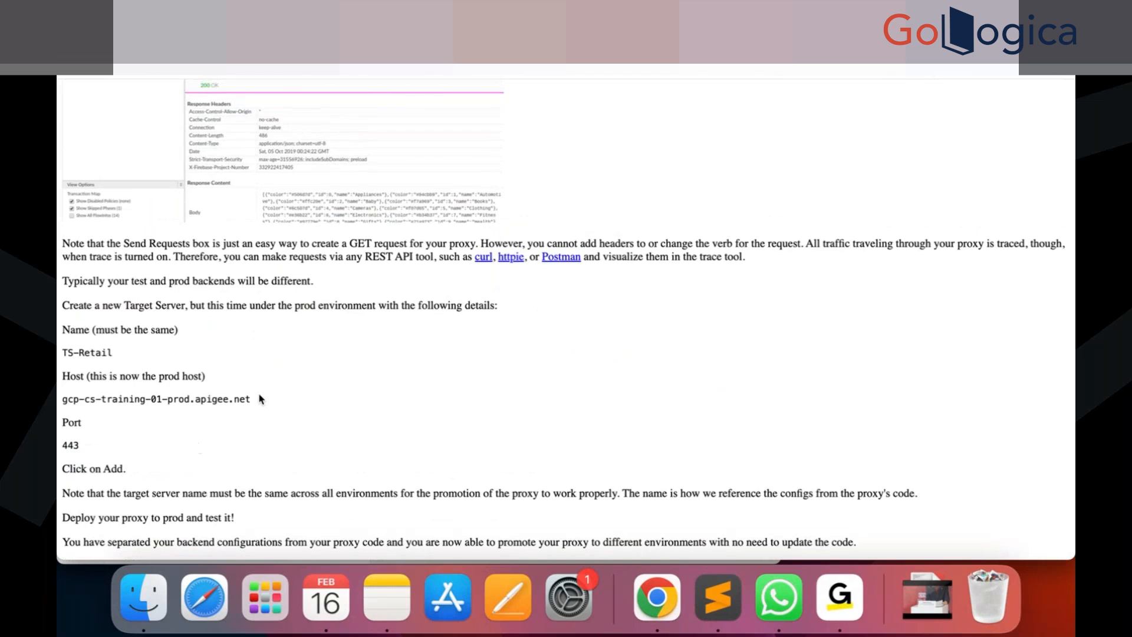
{"action": "scroll", "coordinate": [260, 397], "scroll_direction": "down", "scroll_amount": 1}
{"action": "left_click_drag", "start_coordinate": [250, 398], "coordinate": [59, 405]}
{"action": "key", "text": "super+c"}
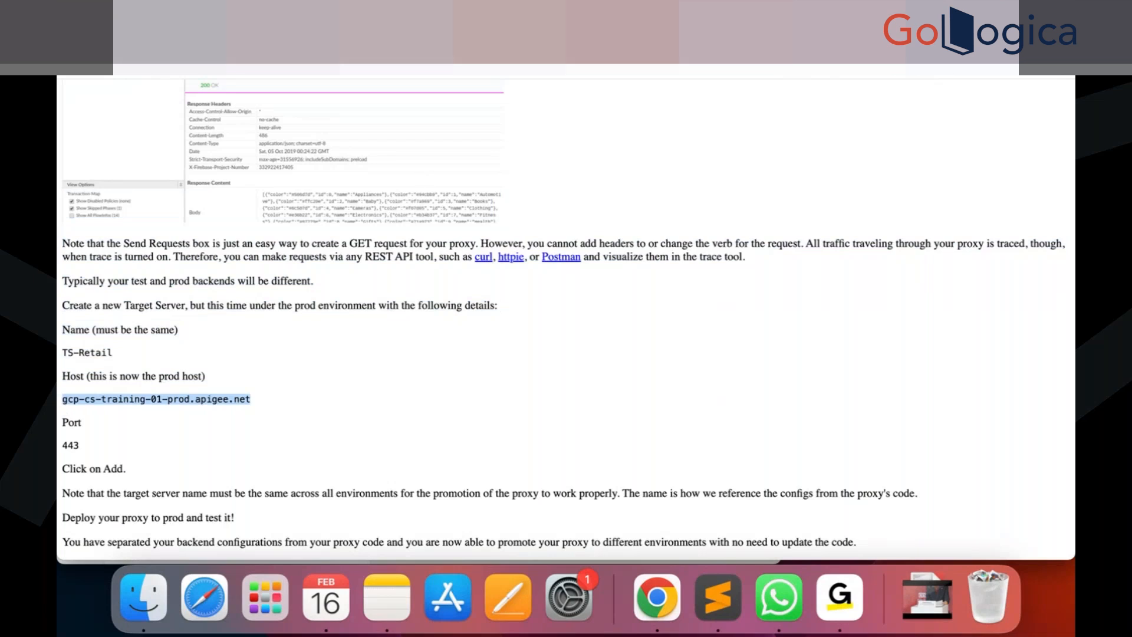
{"action": "key", "text": "super+Tab"}
Paste the host into the target server, set the port to 443, enable SSL, and add the server.
{"action": "left_click", "coordinate": [493, 248]}
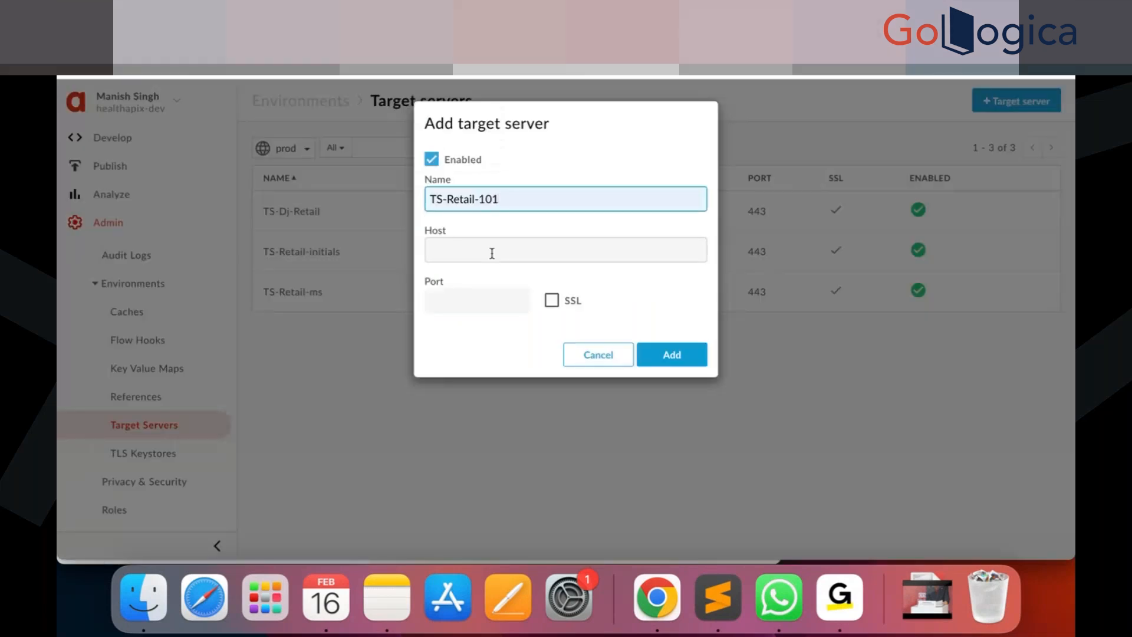
{"action": "key", "text": "super+v"}
{"action": "left_click", "coordinate": [452, 301]}
{"action": "type", "text": "443"}
{"action": "left_click", "coordinate": [551, 300]}
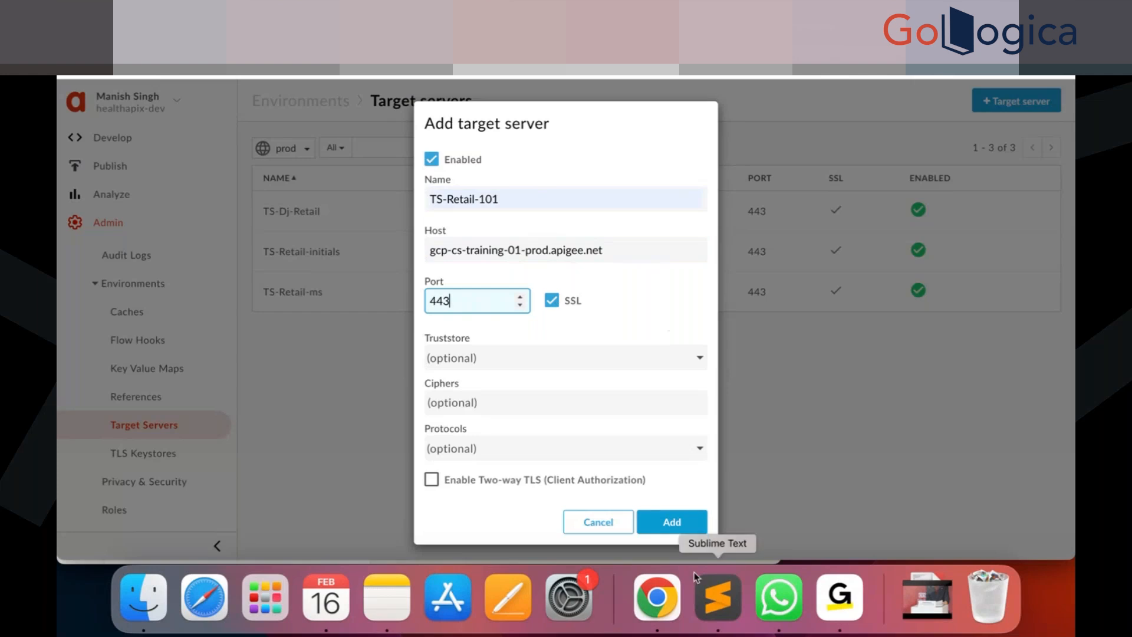
{"action": "left_click", "coordinate": [675, 520]}
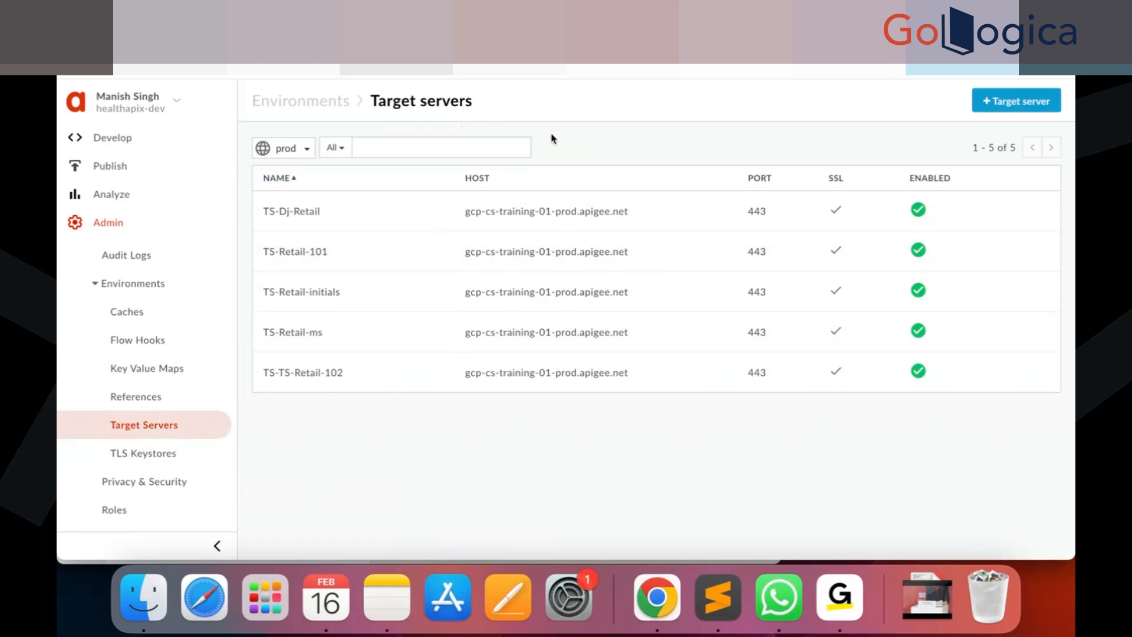
In Finder's API Engineer Training - 2020 folder, open the presentation 01 - API Products, Developers, Apps, and API Keys.pptx.
{"action": "left_click", "coordinate": [143, 602]}
{"action": "scroll", "coordinate": [445, 369], "scroll_direction": "down", "scroll_amount": 6}
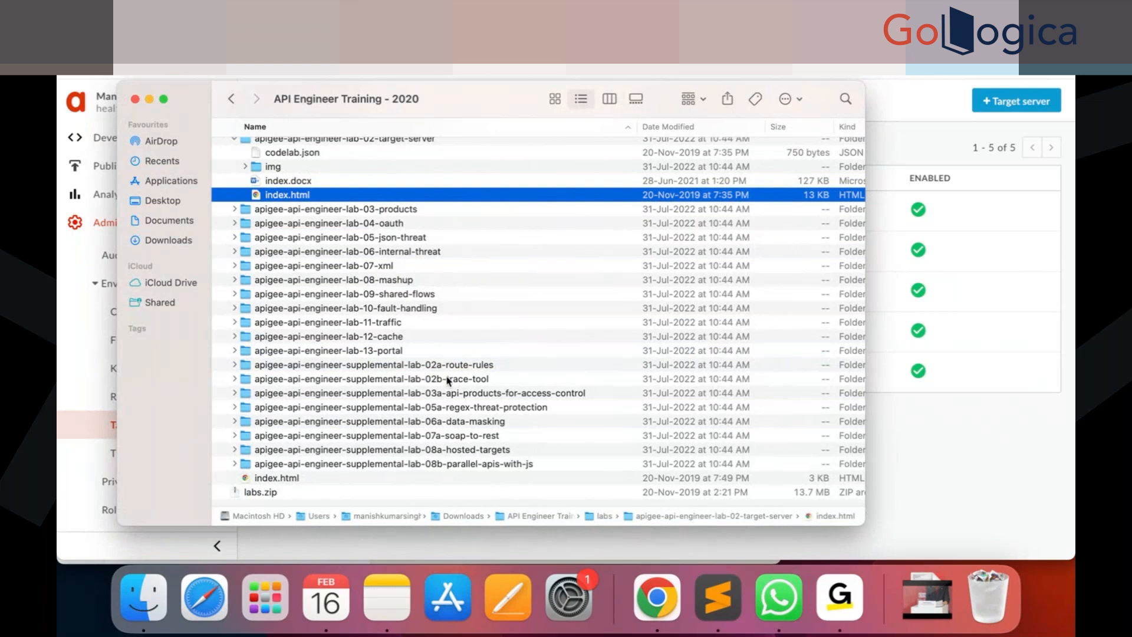
{"action": "scroll", "coordinate": [412, 294], "scroll_direction": "up", "scroll_amount": 5}
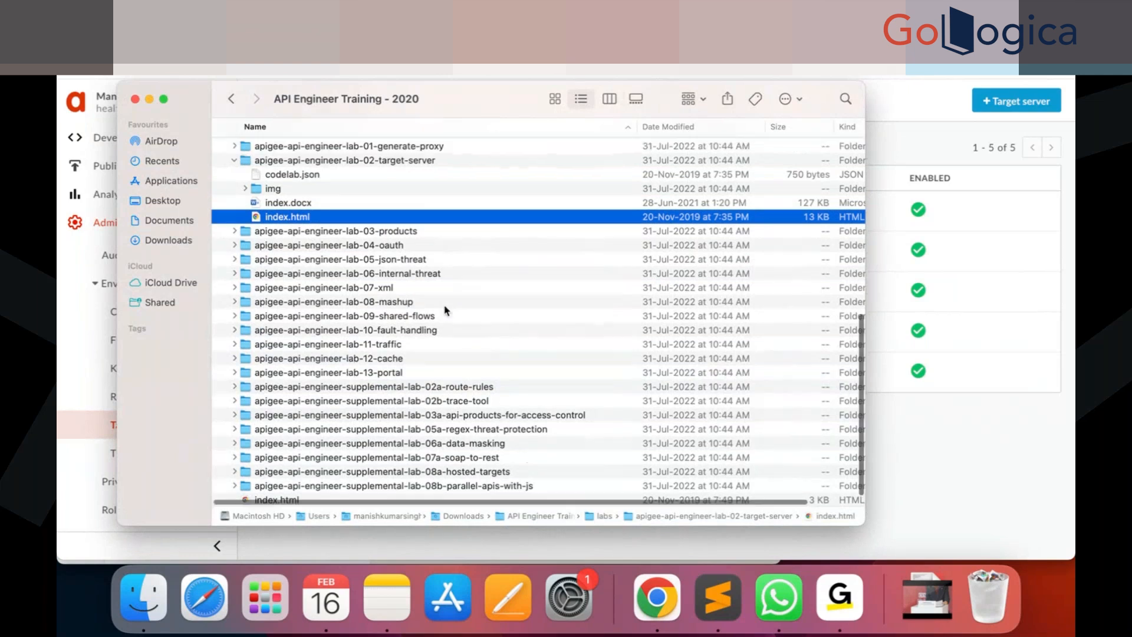
{"action": "left_click", "coordinate": [234, 221]}
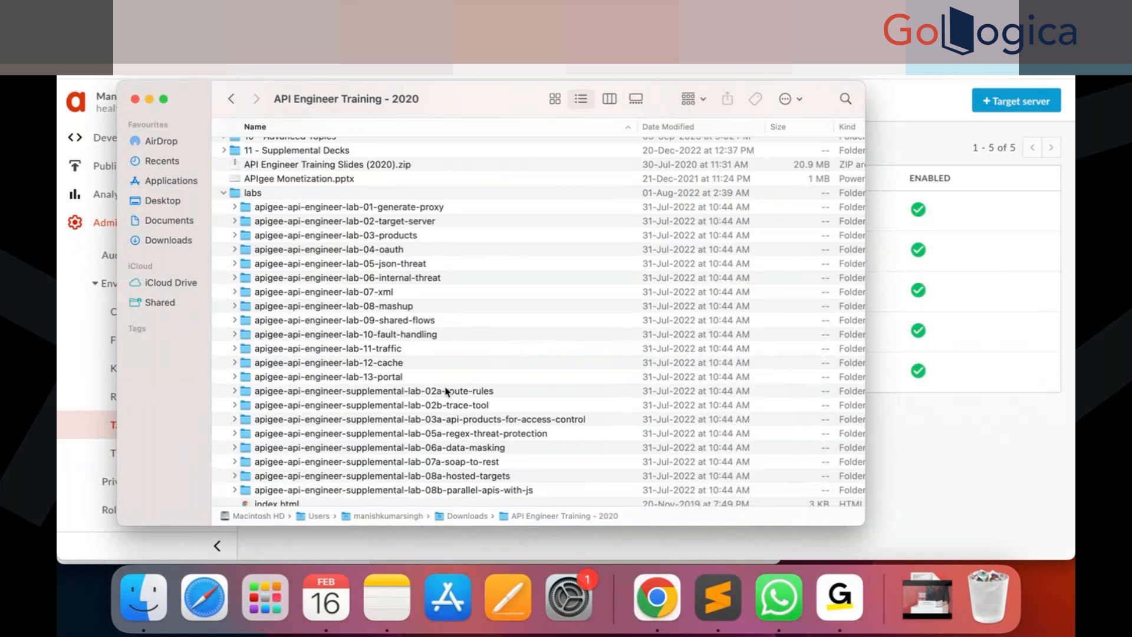
{"action": "scroll", "coordinate": [446, 391], "scroll_direction": "down", "scroll_amount": 2}
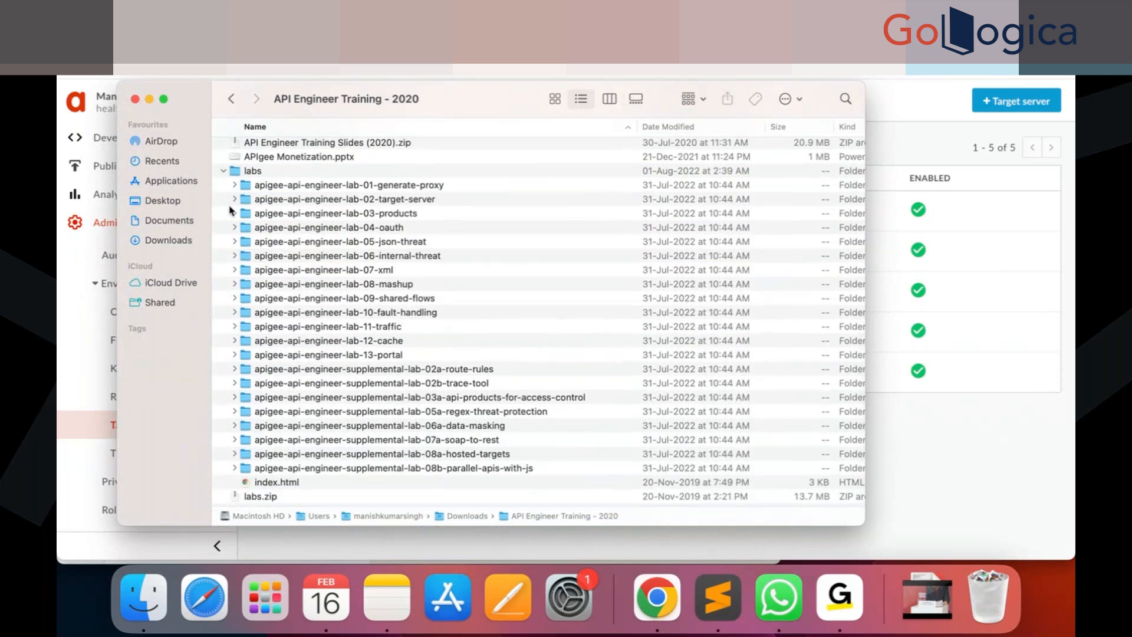
{"action": "scroll", "coordinate": [421, 293], "scroll_direction": "up", "scroll_amount": 15}
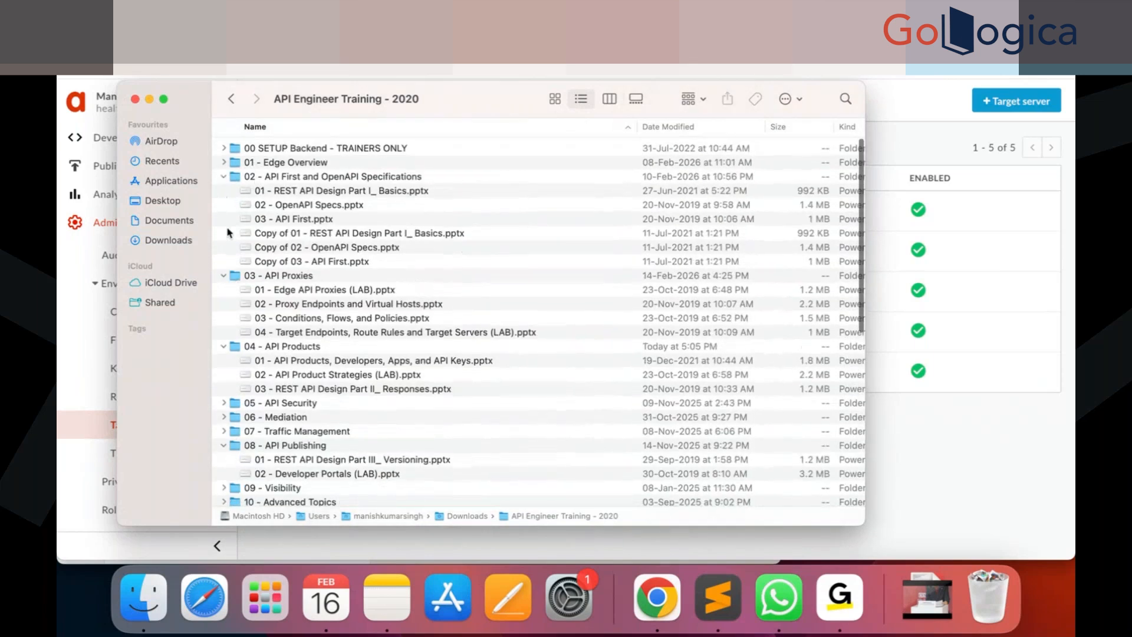
{"action": "left_click", "coordinate": [225, 178]}
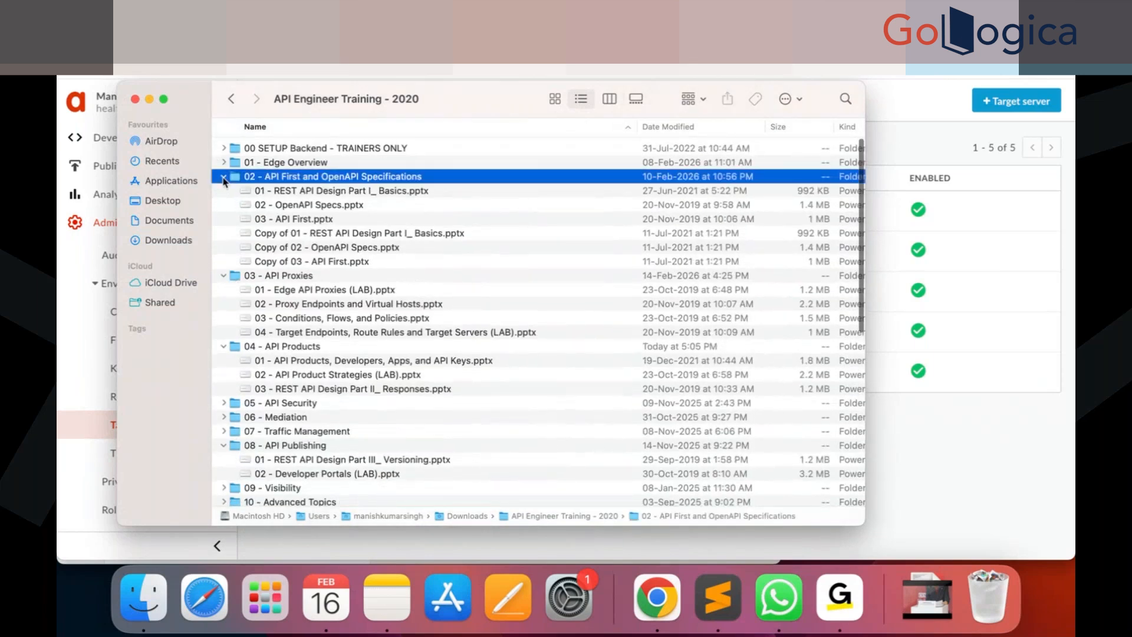
{"action": "left_click", "coordinate": [223, 176]}
{"action": "left_click", "coordinate": [224, 191]}
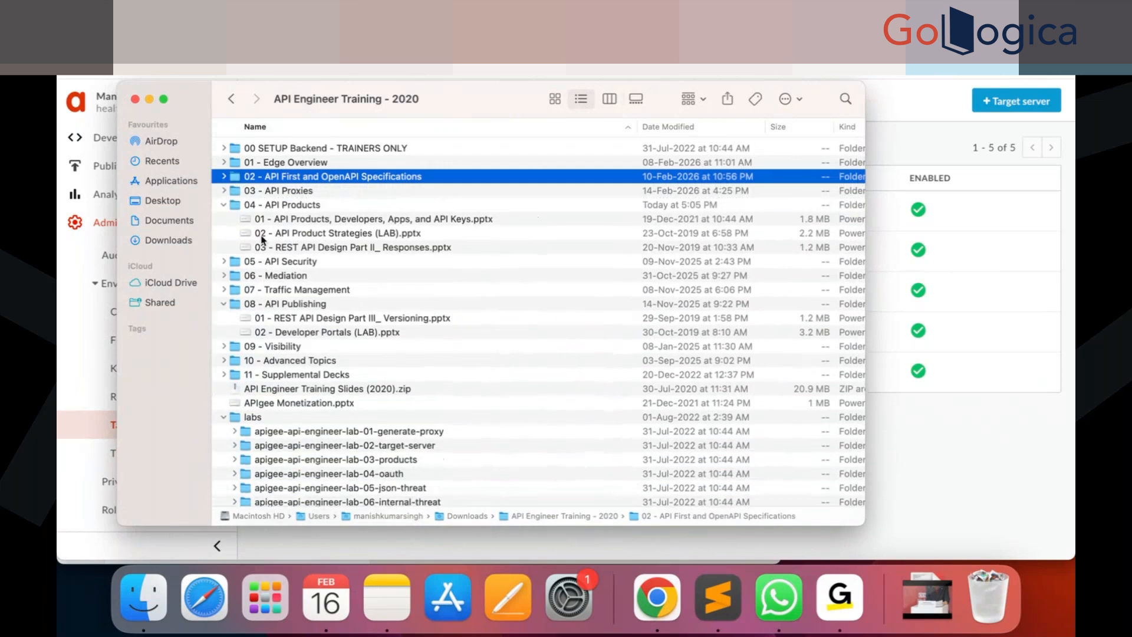
{"action": "left_click", "coordinate": [355, 221]}
{"action": "double_click", "coordinate": [356, 221]}
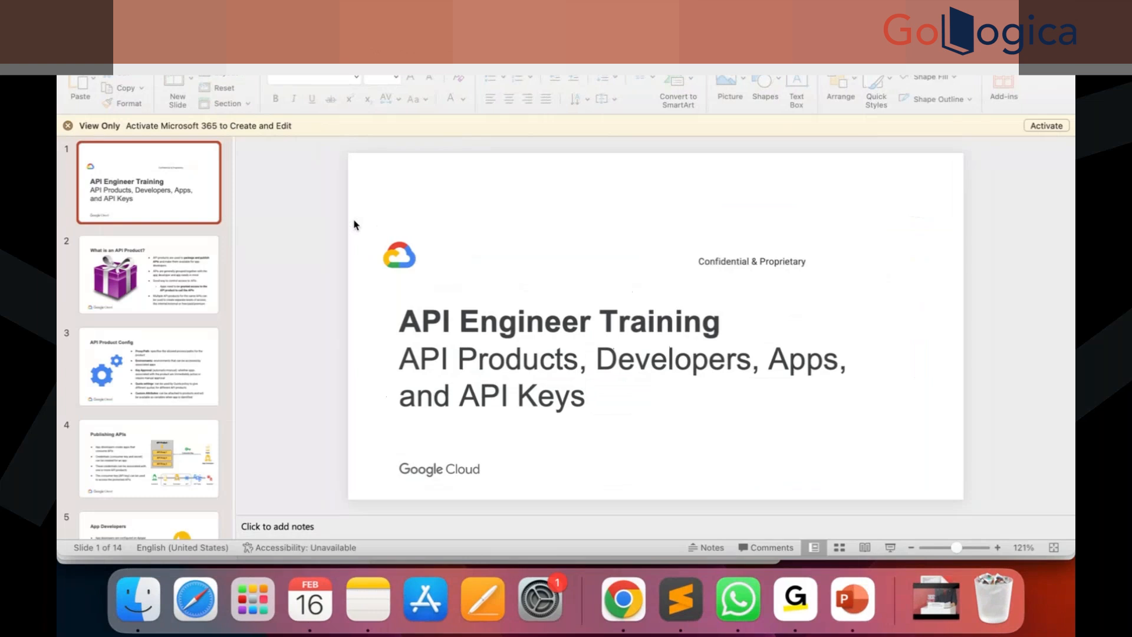
Dismiss the view-only banner, play the slide show from the current slide, and advance to the second slide.
{"action": "left_click", "coordinate": [68, 125]}
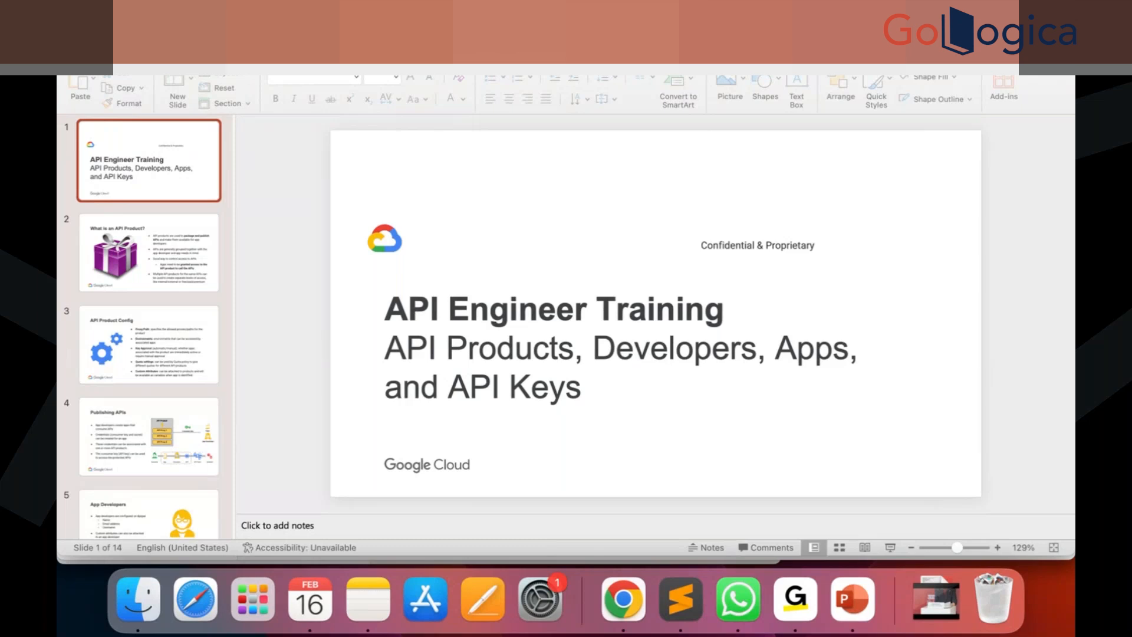
{"action": "left_click", "coordinate": [351, 57]}
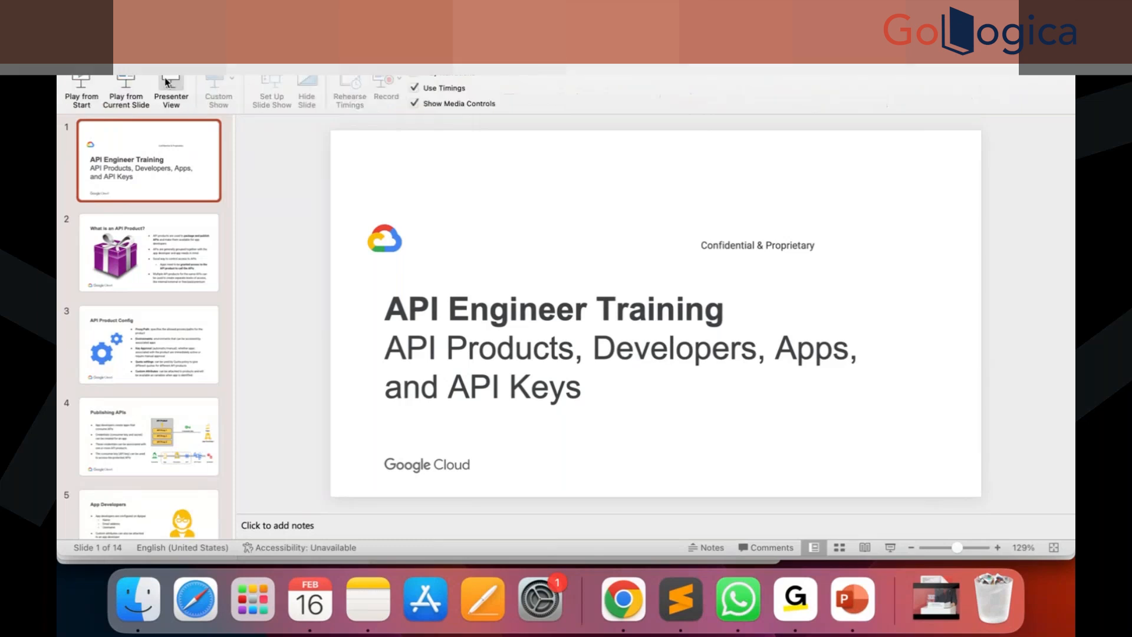
{"action": "left_click", "coordinate": [116, 78]}
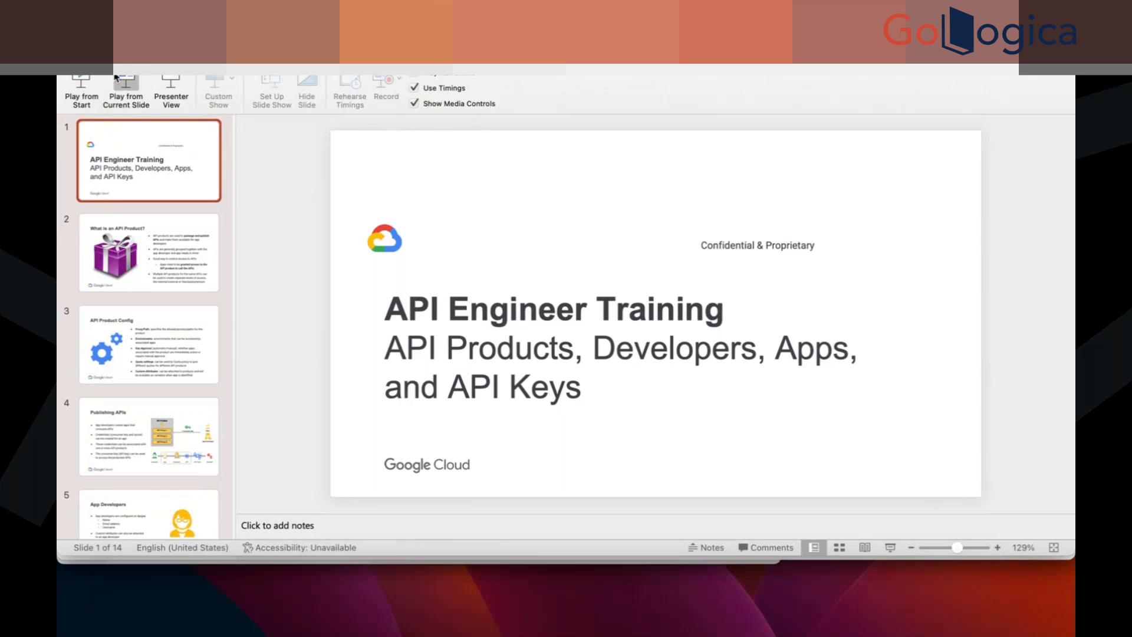
{"action": "key", "text": "Right"}
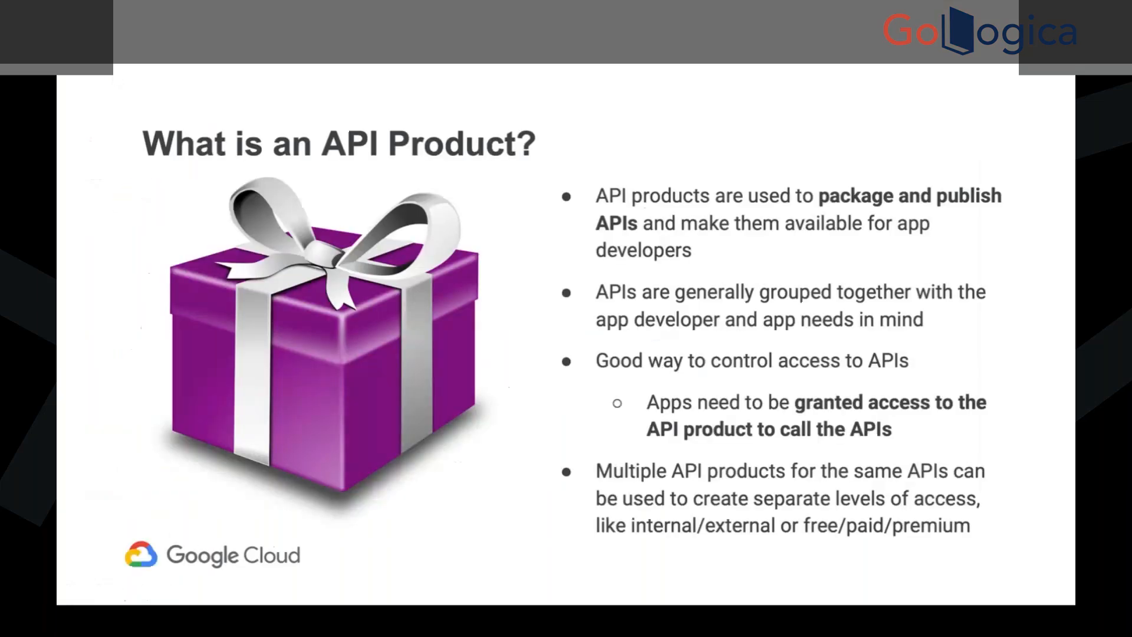